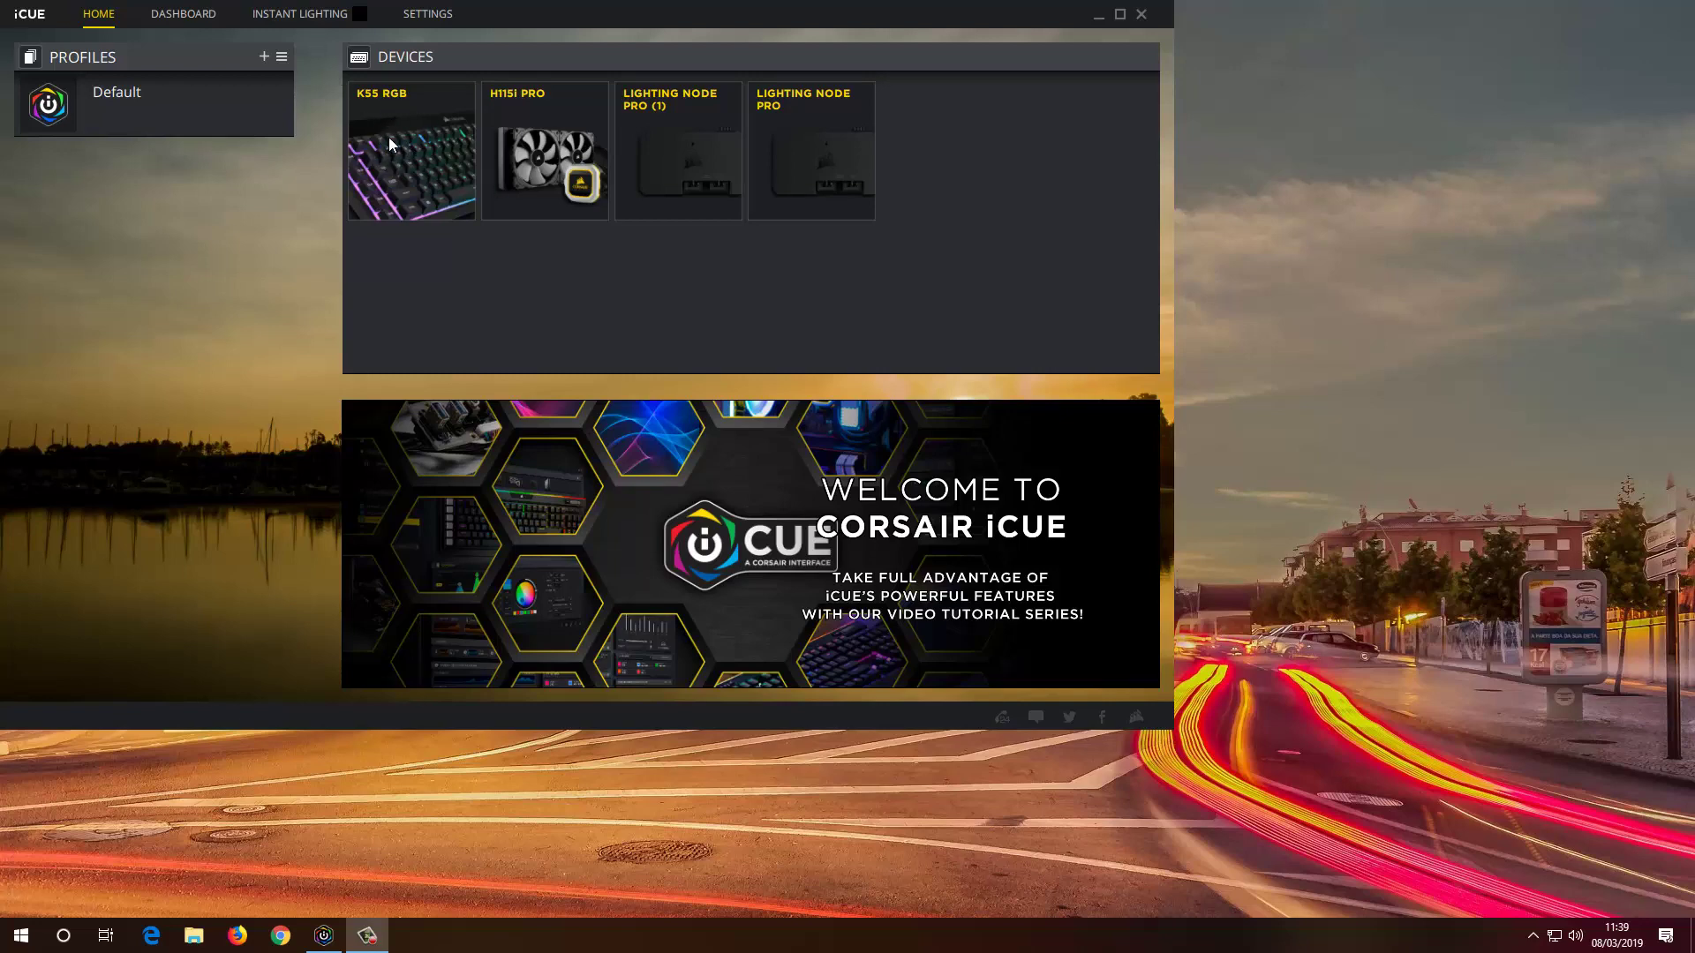
- In the K55 RGB keyboard's Actions list, delete the Launch application 1 action
click(399, 147)
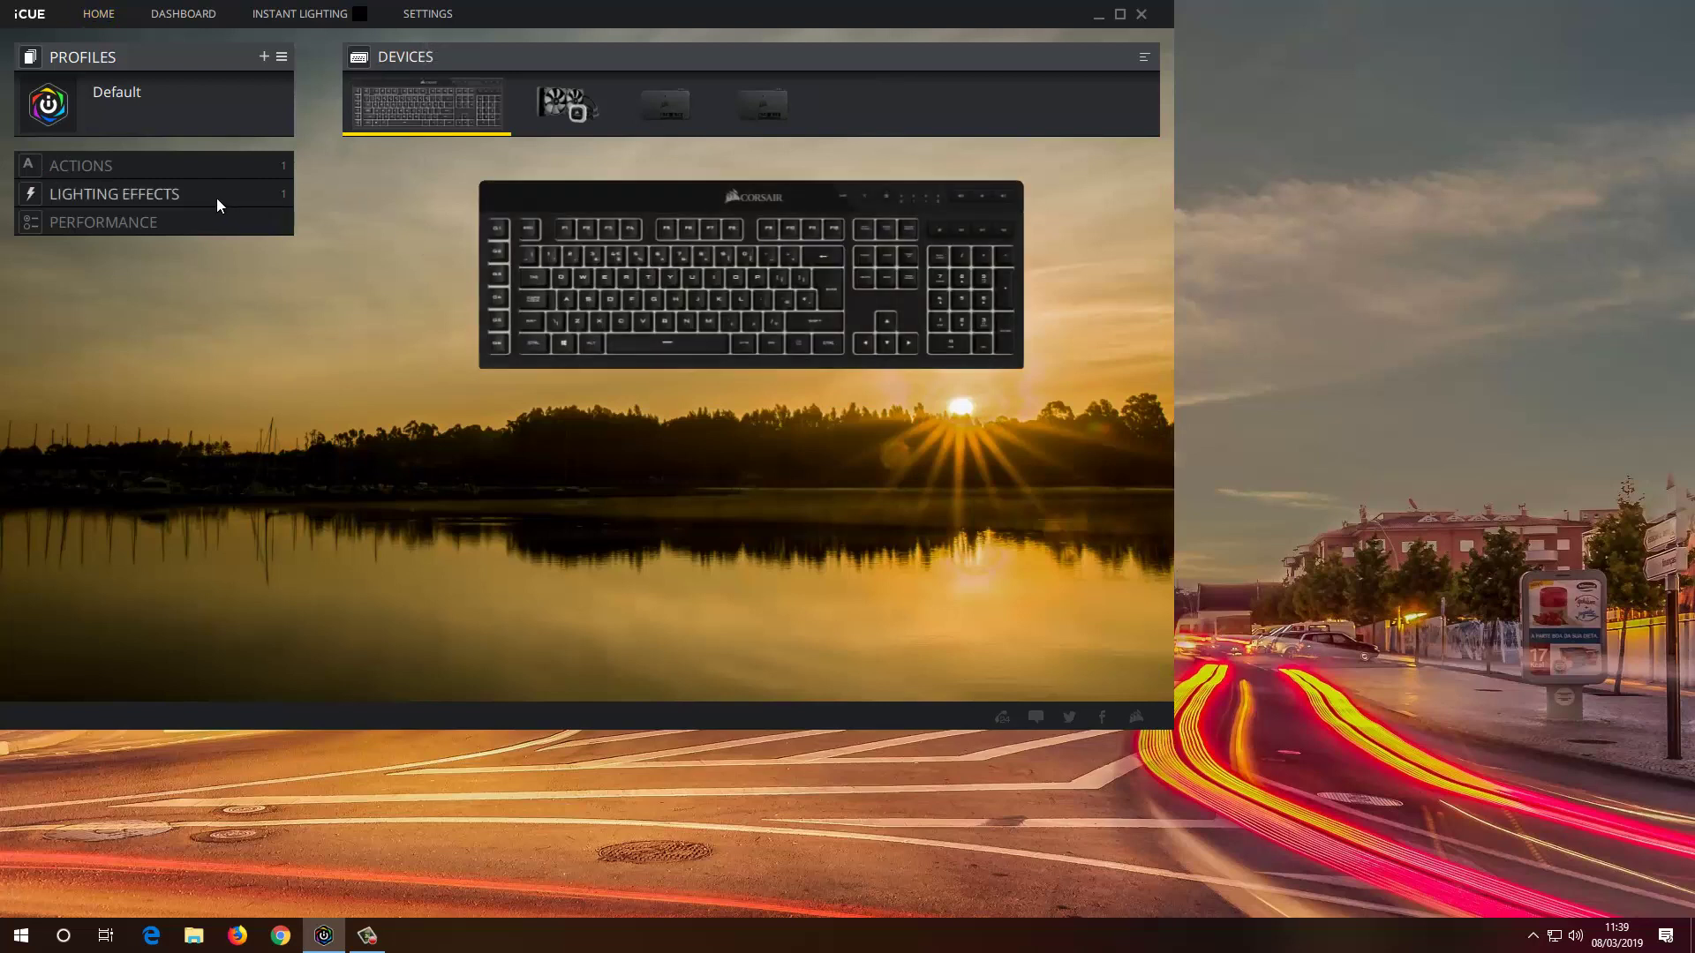
click(153, 167)
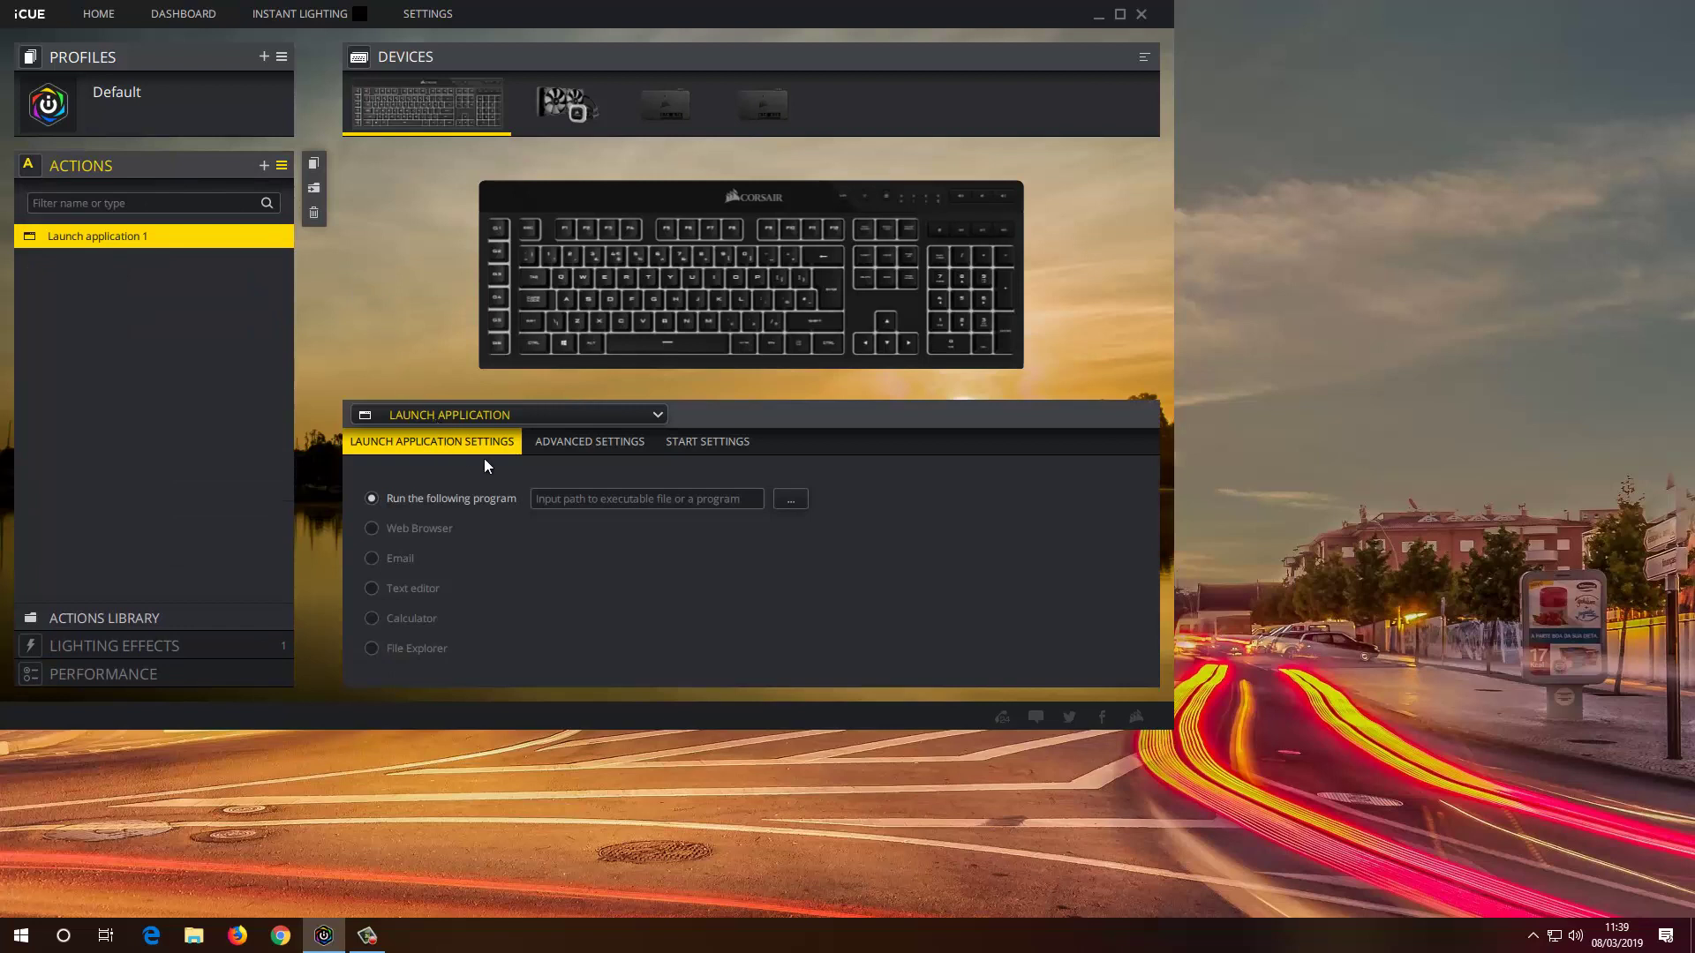
click(274, 236)
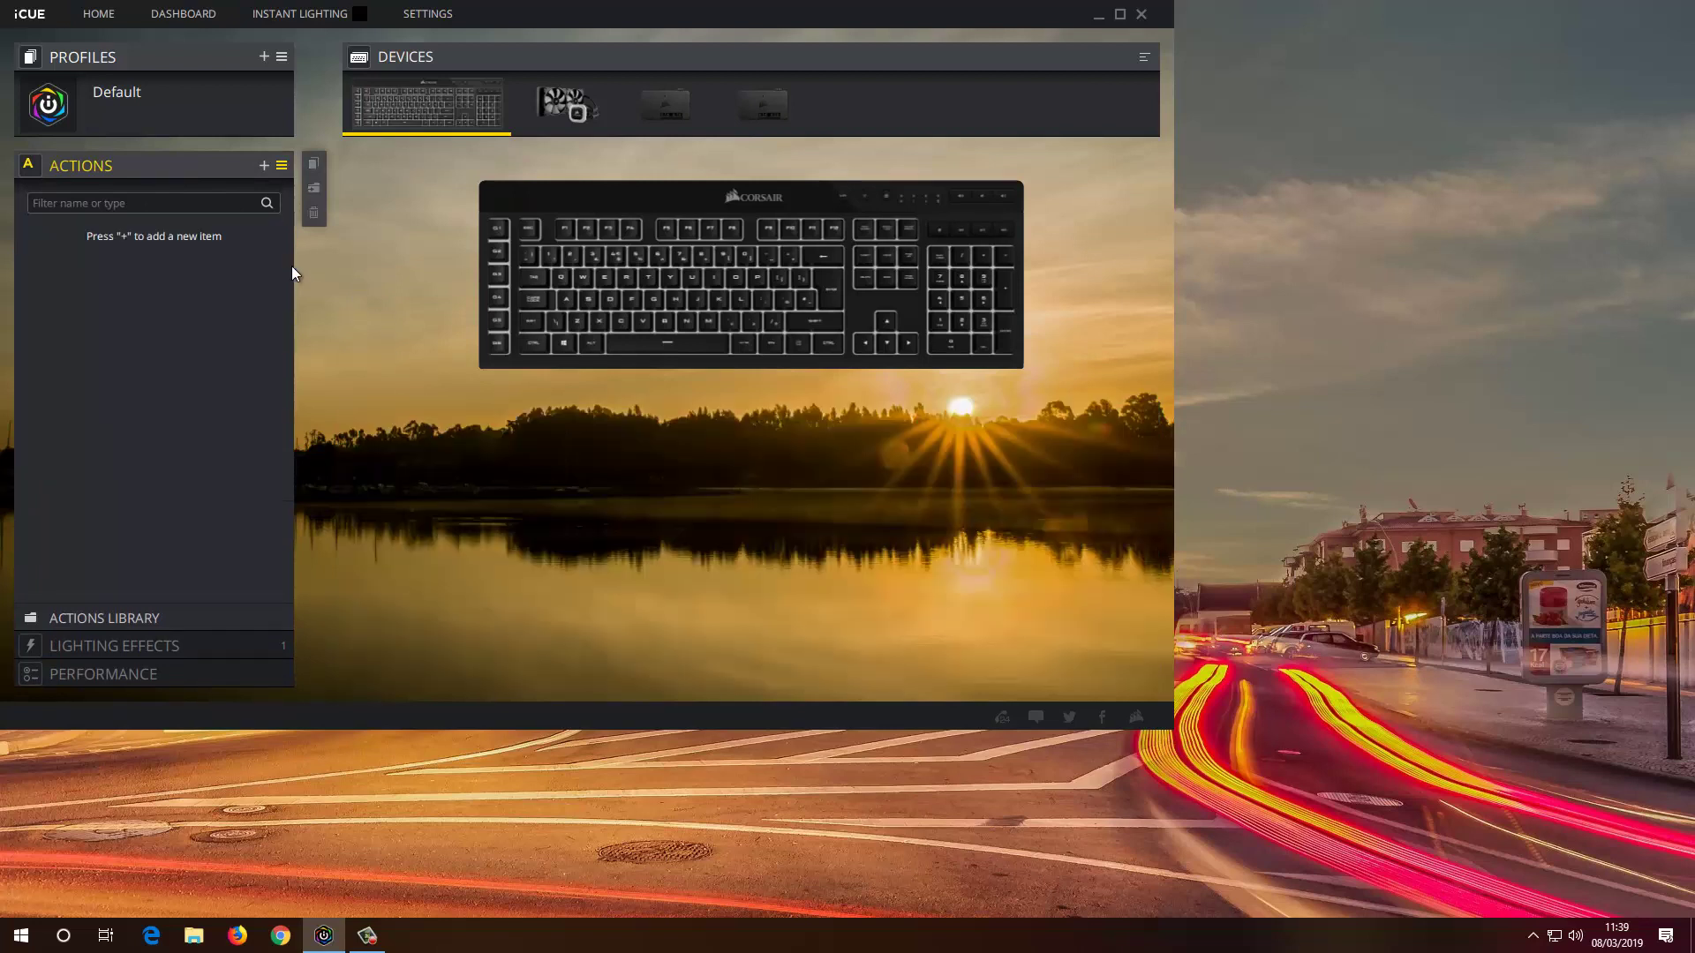
- Add a new action on the G1 key and set its type to Launch Application
click(262, 166)
click(498, 231)
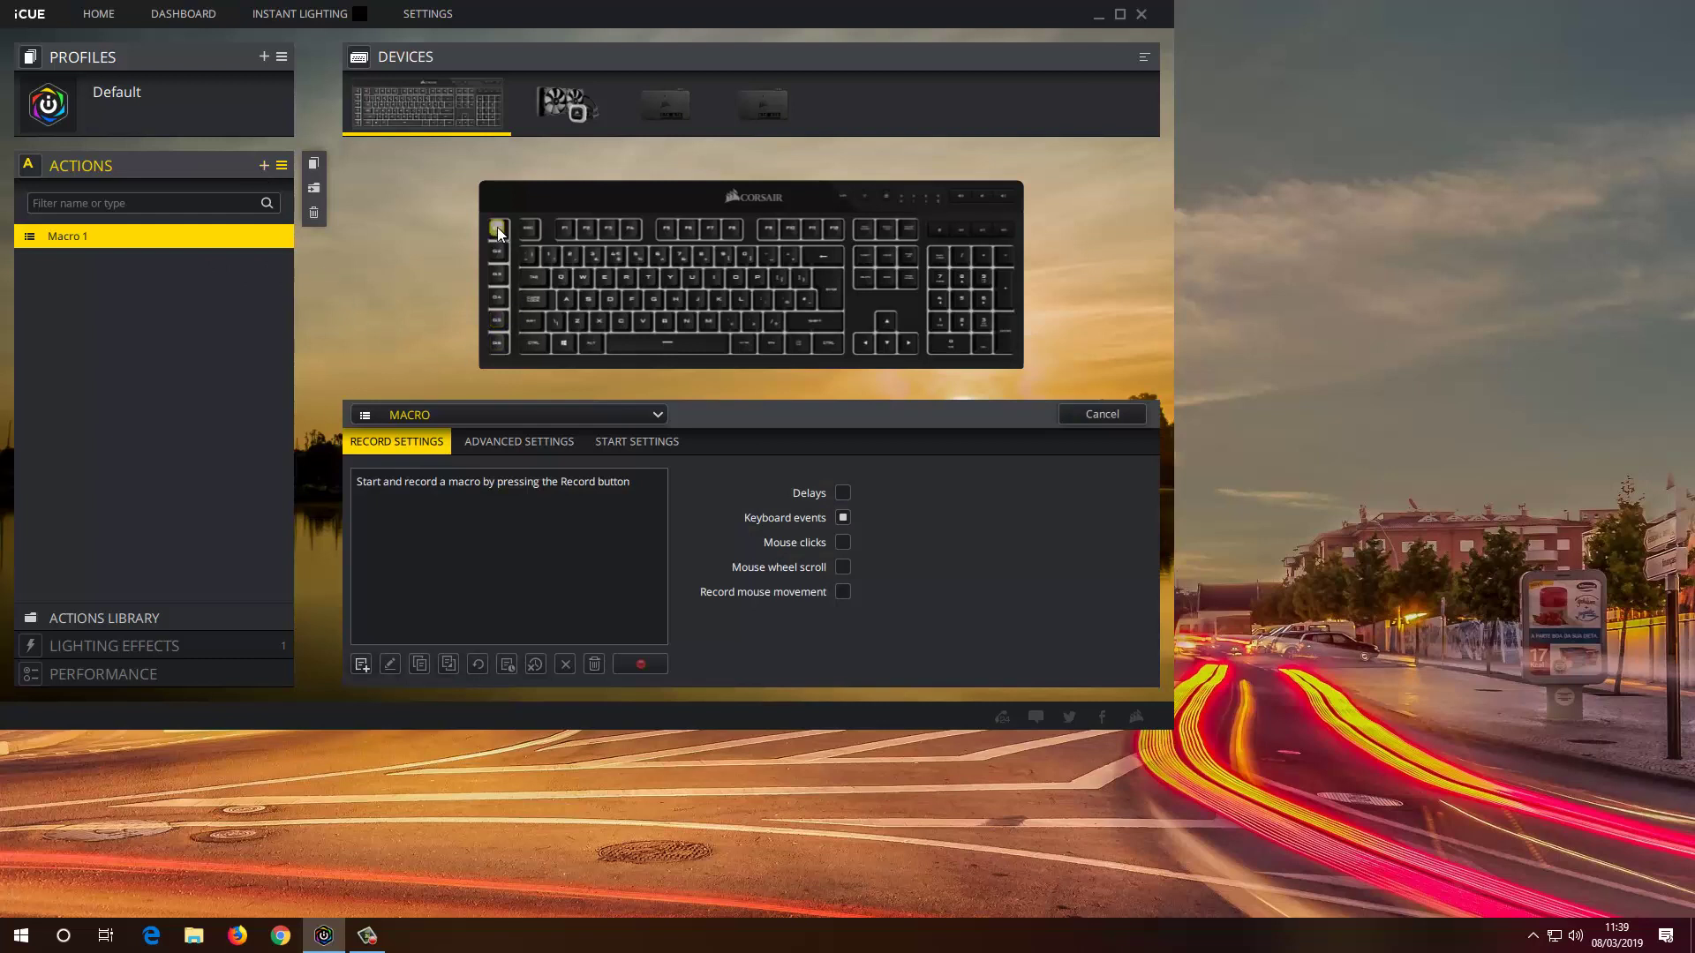
click(500, 233)
click(411, 417)
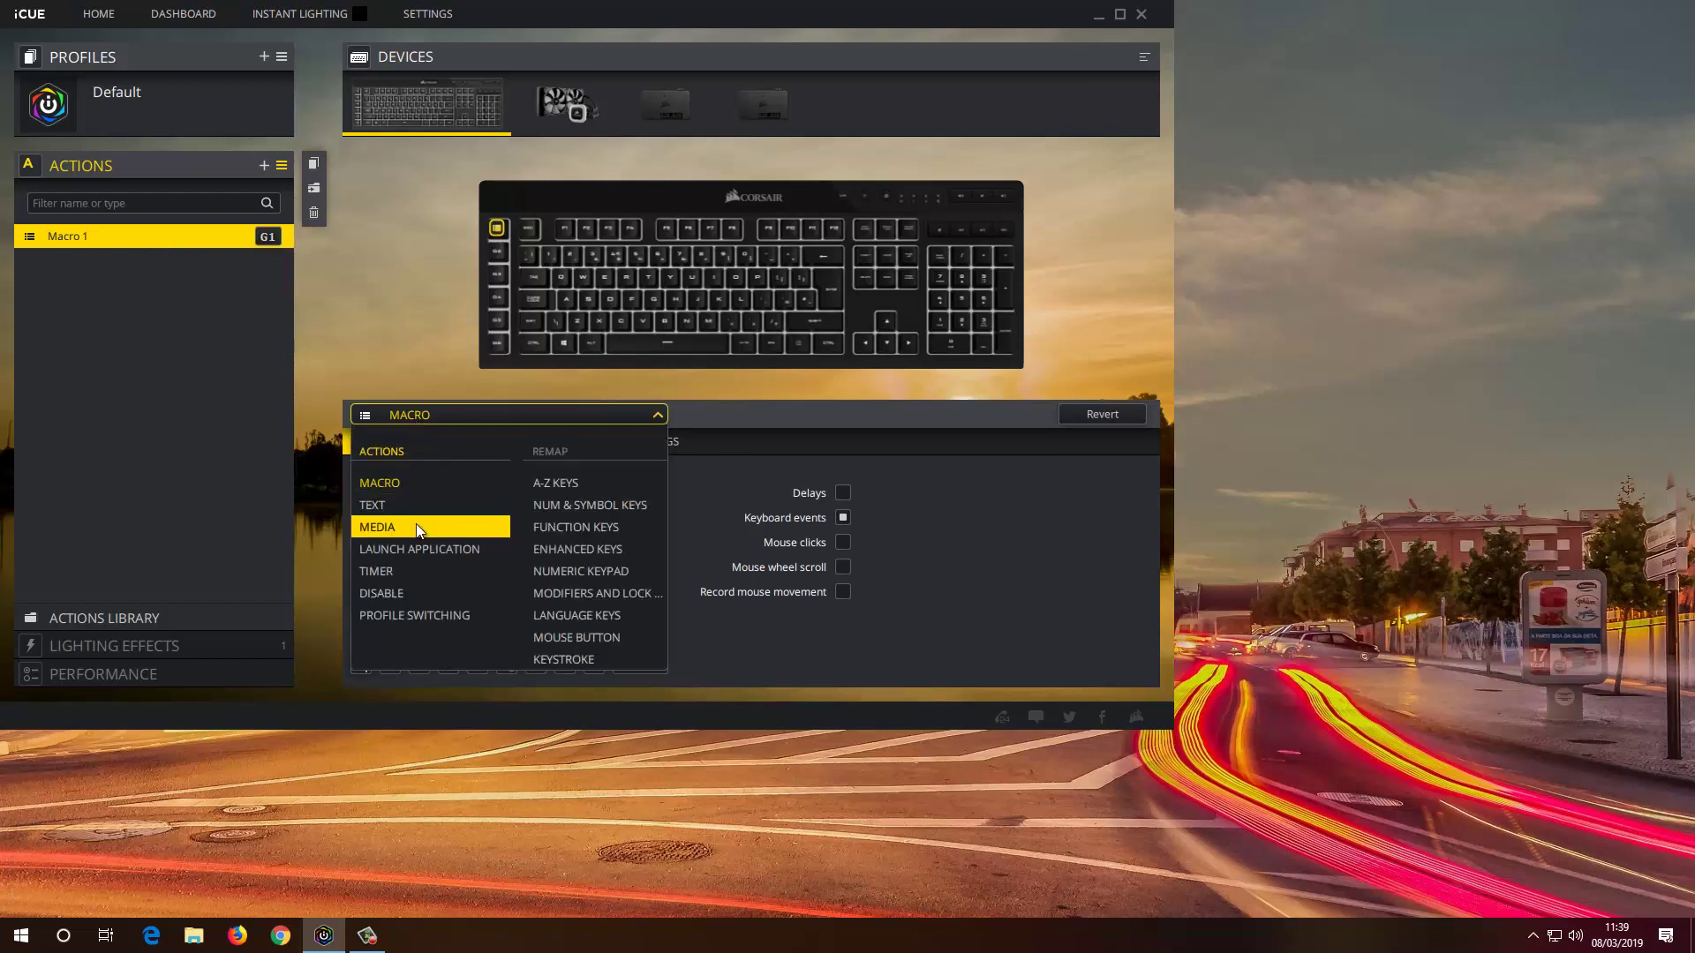
click(424, 551)
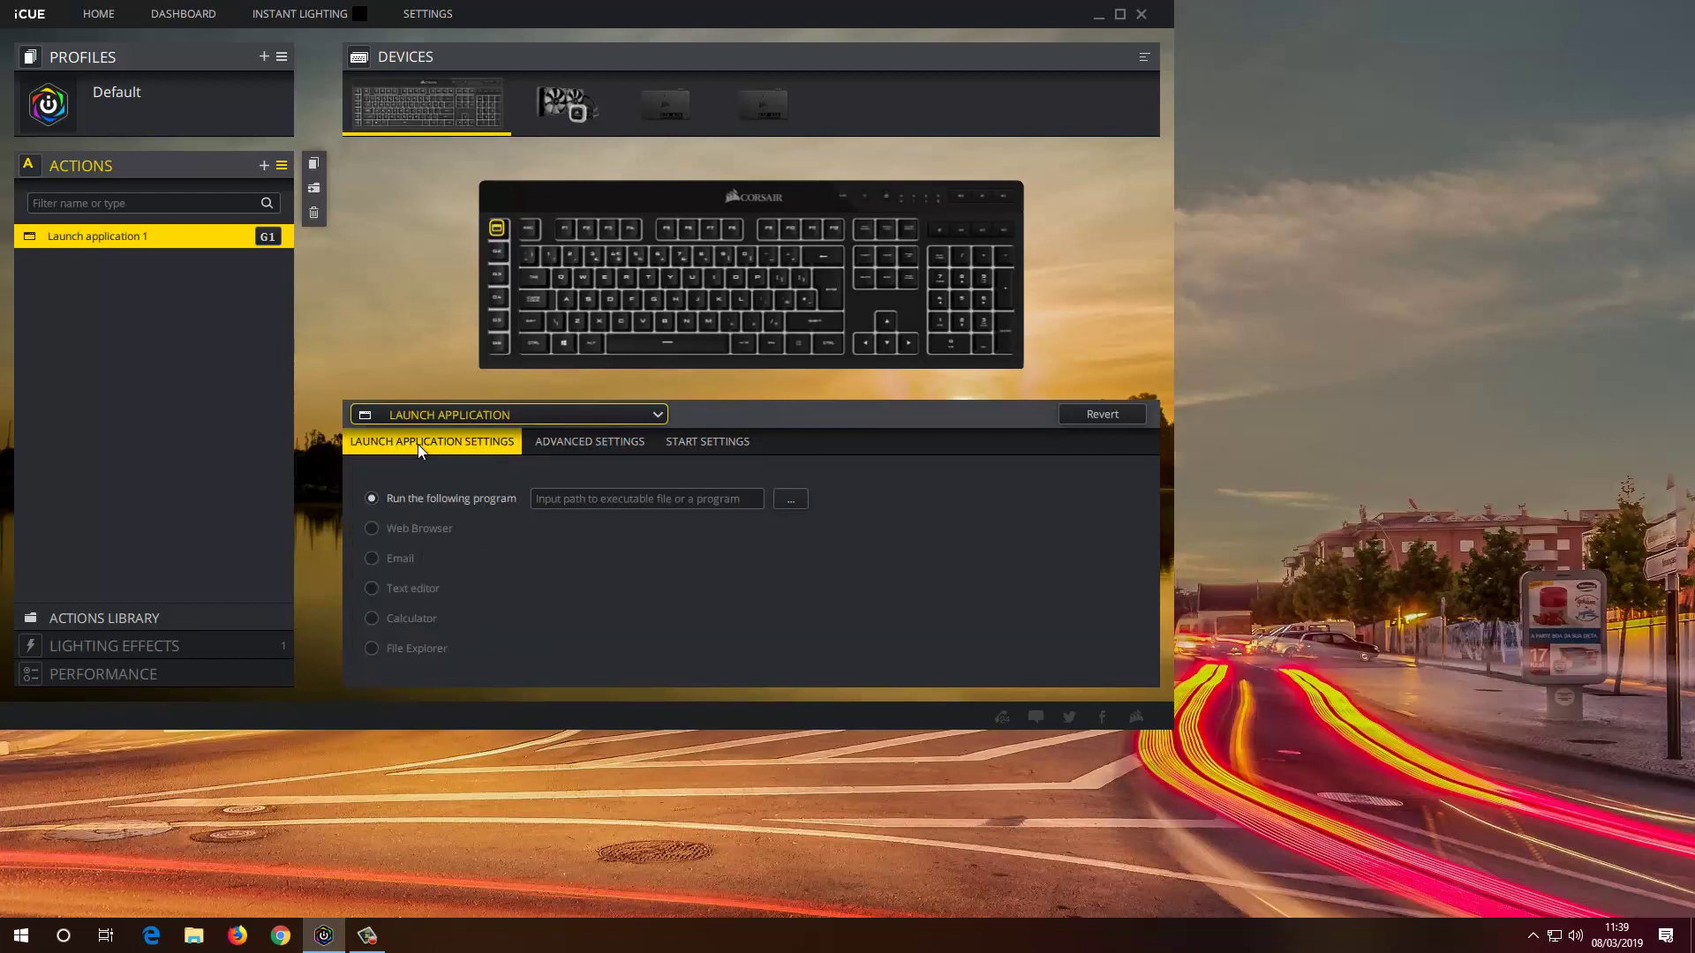
- Set the G1 action's program to Photoshop.exe in C:\Program Files\Adobe\Adobe Photoshop CC 2019
click(791, 499)
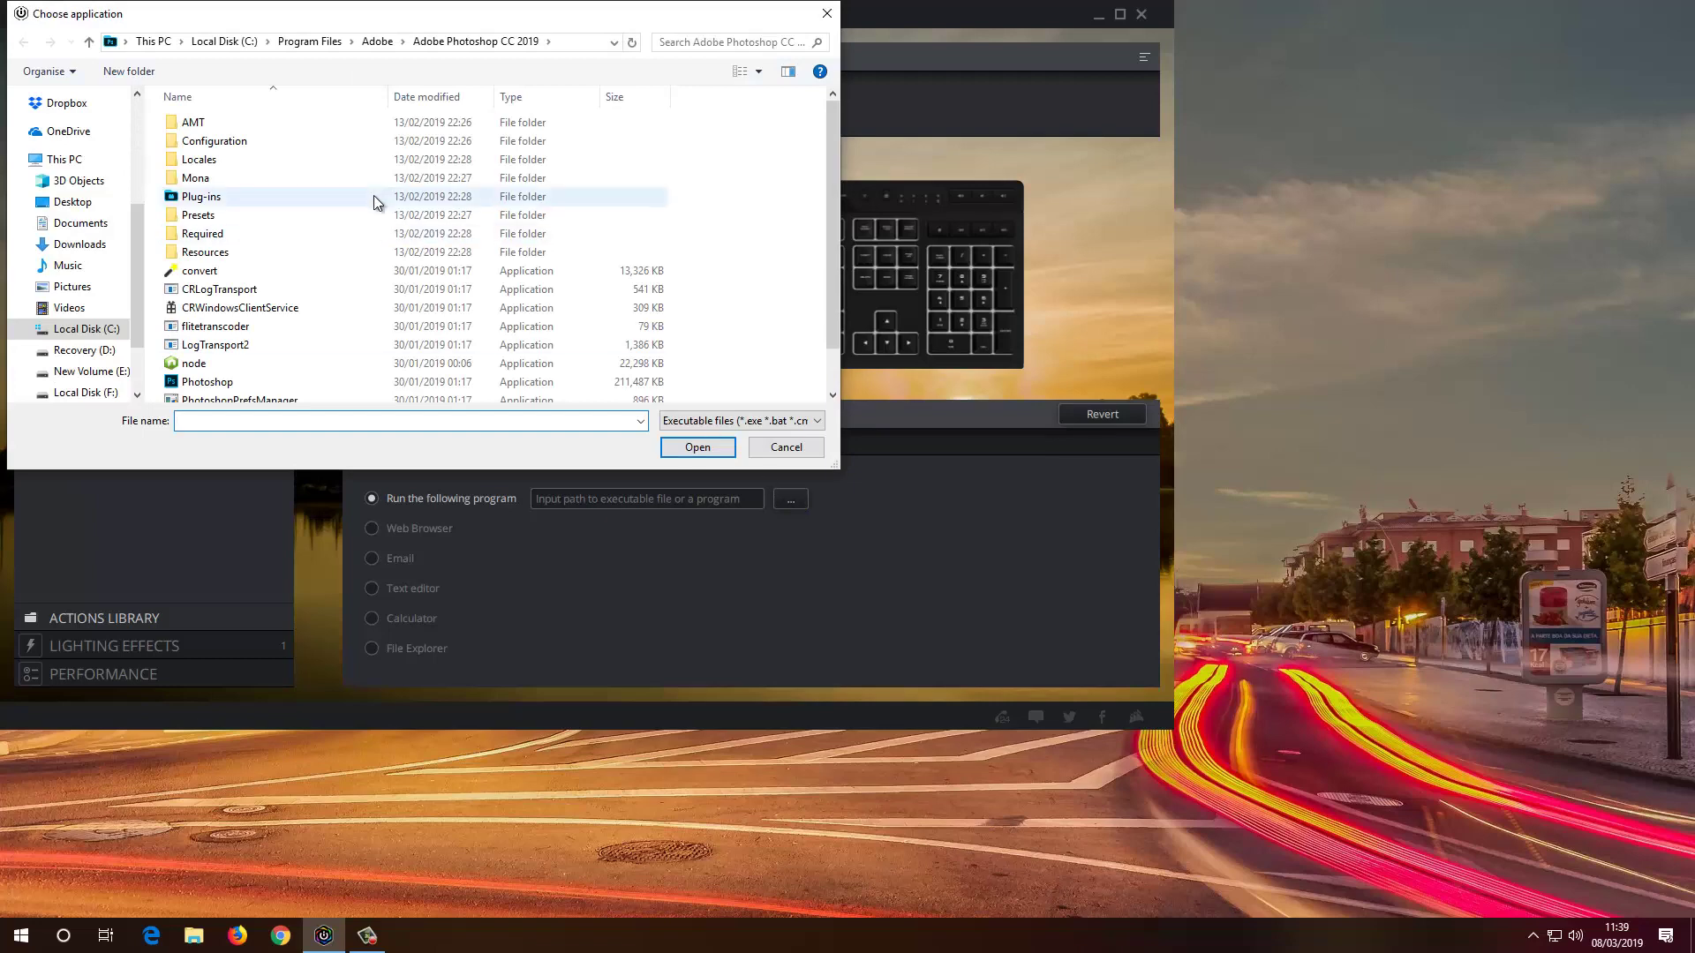
click(155, 41)
double_click(268, 362)
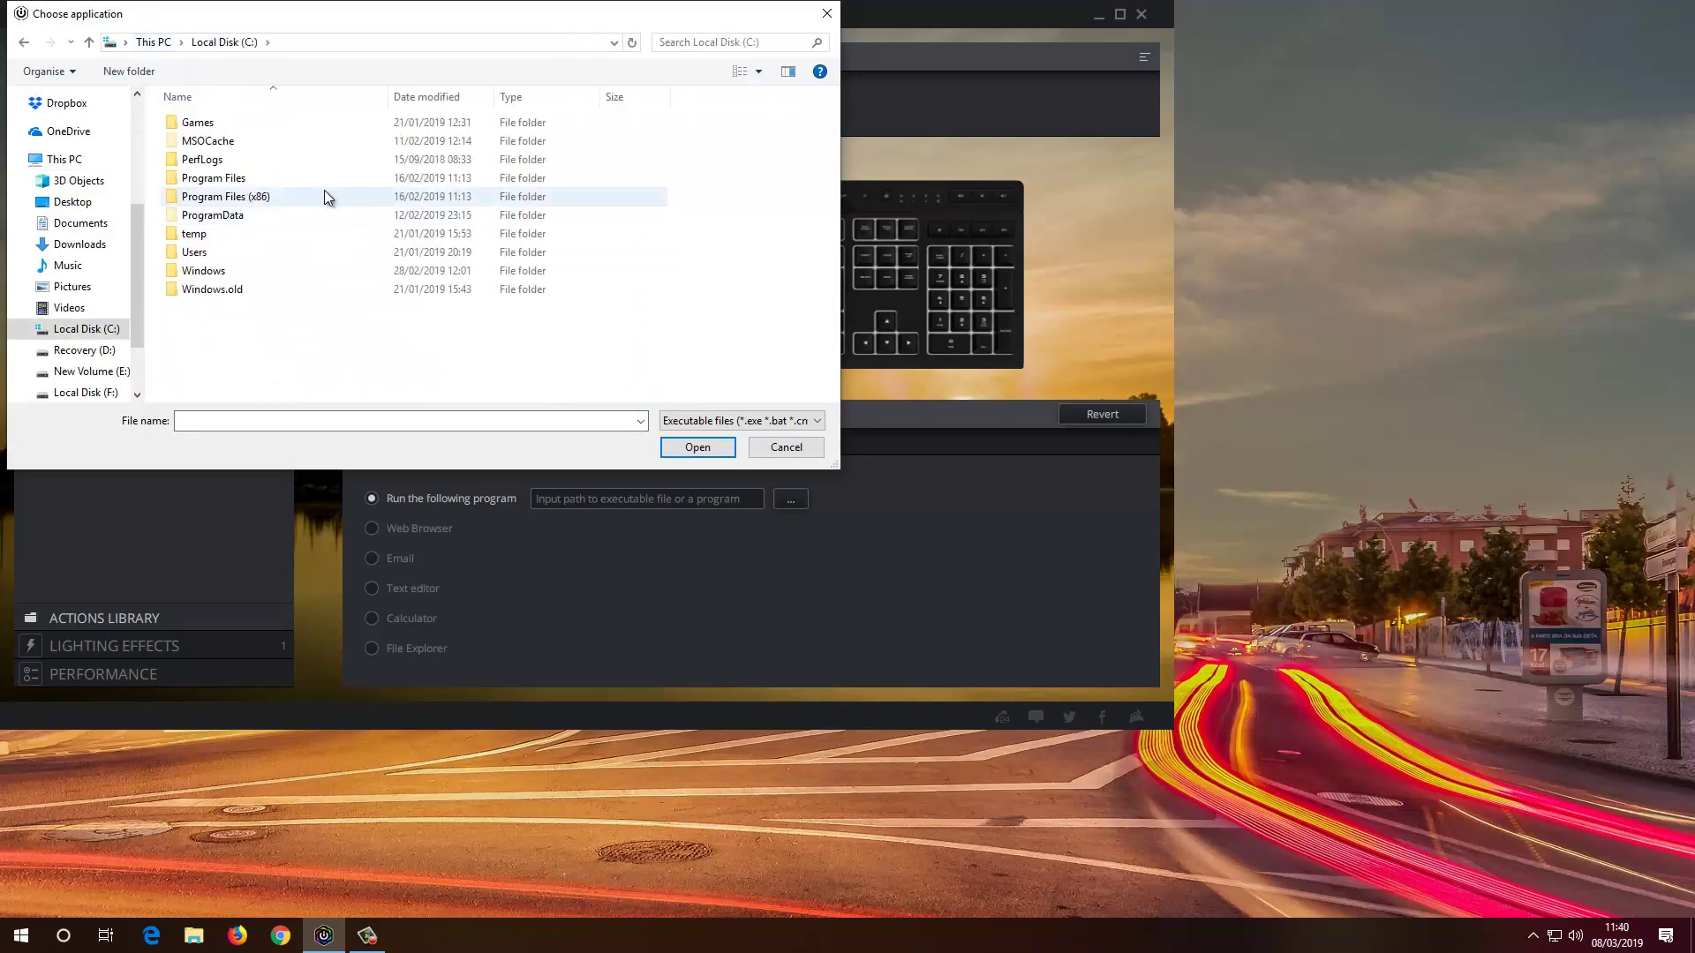
double_click(244, 182)
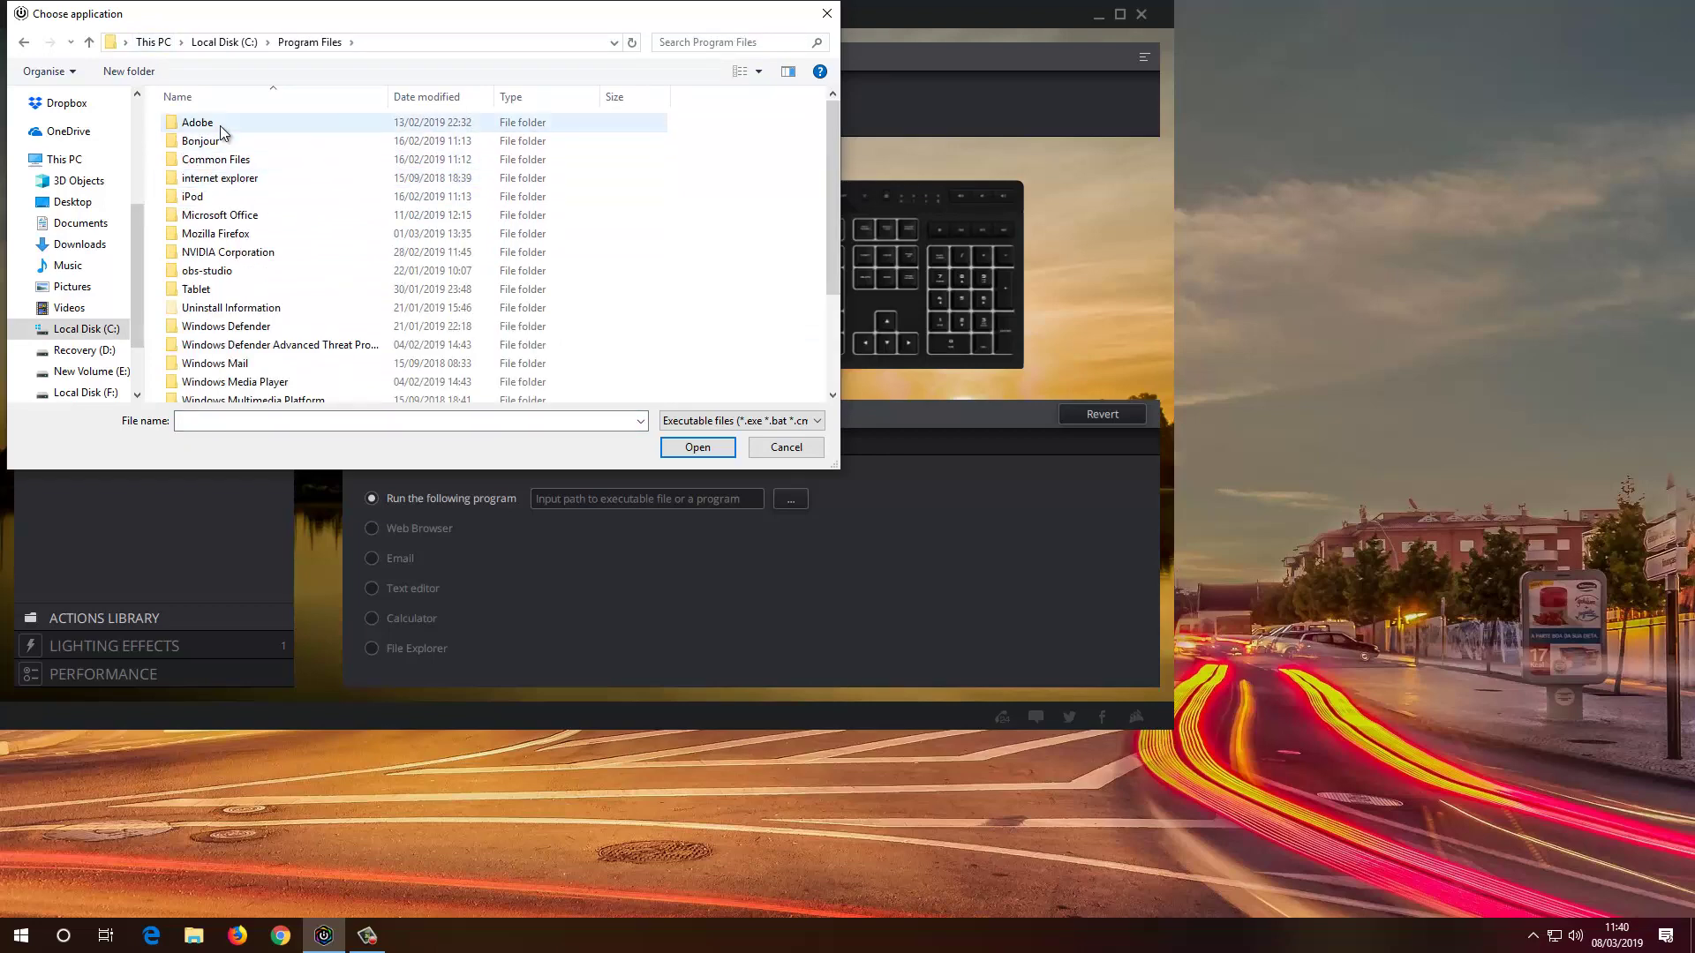
double_click(220, 125)
double_click(260, 161)
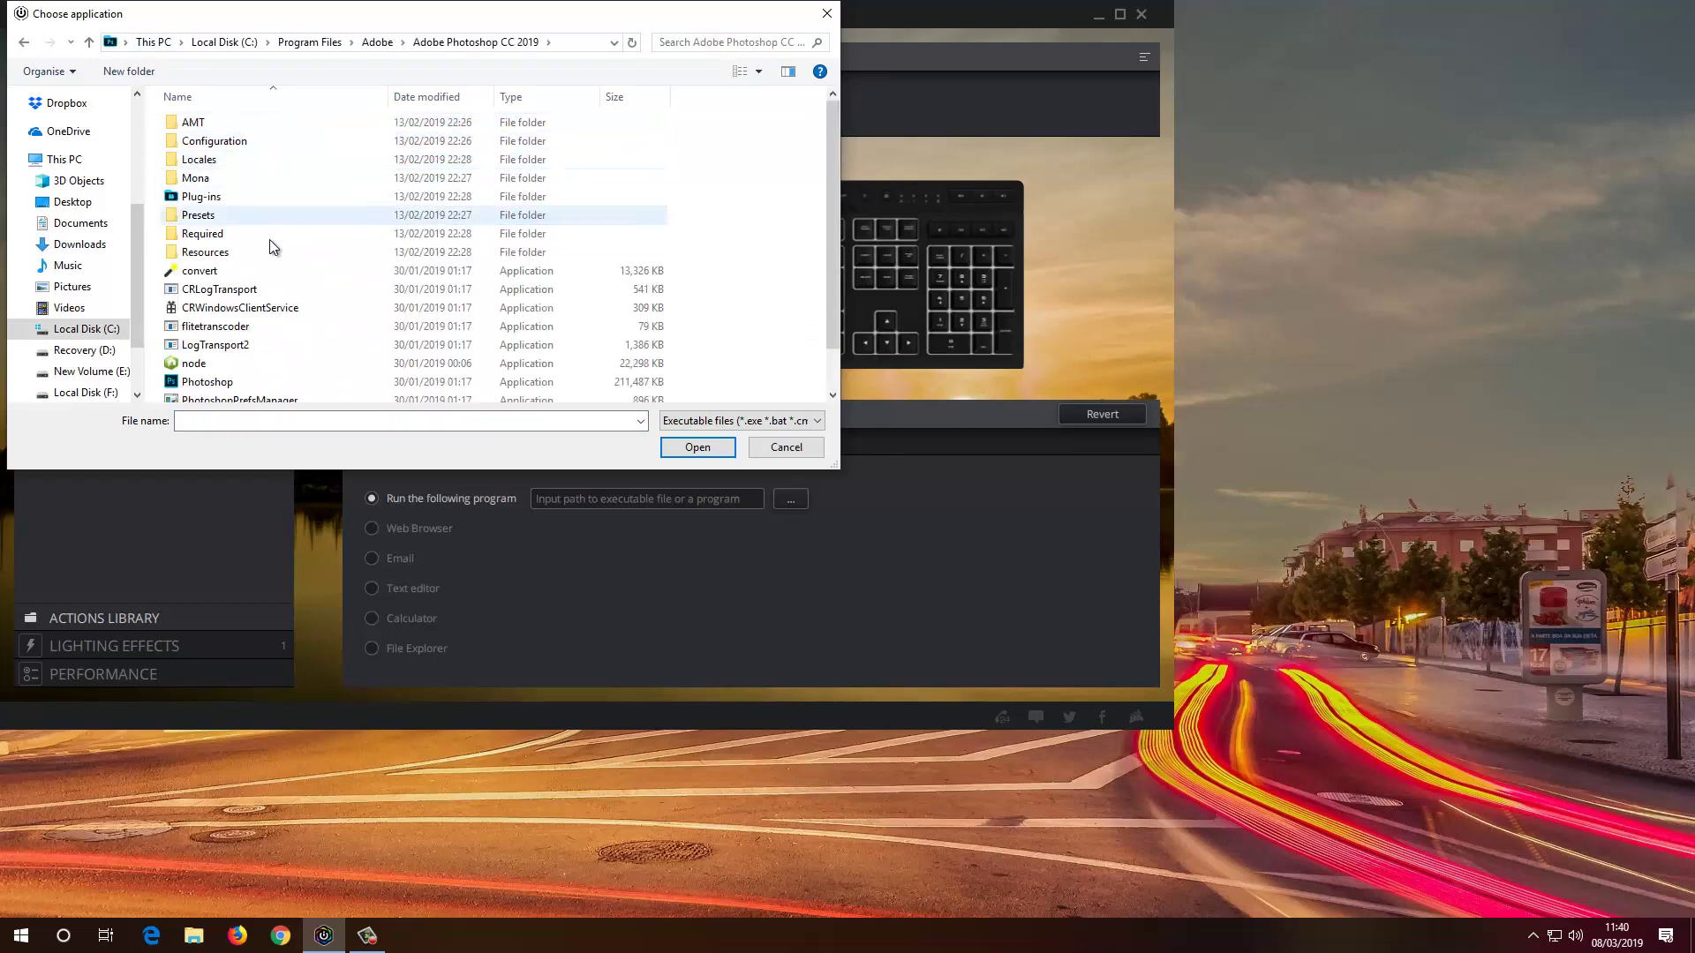
scroll(256, 326, down, 1)
click(232, 341)
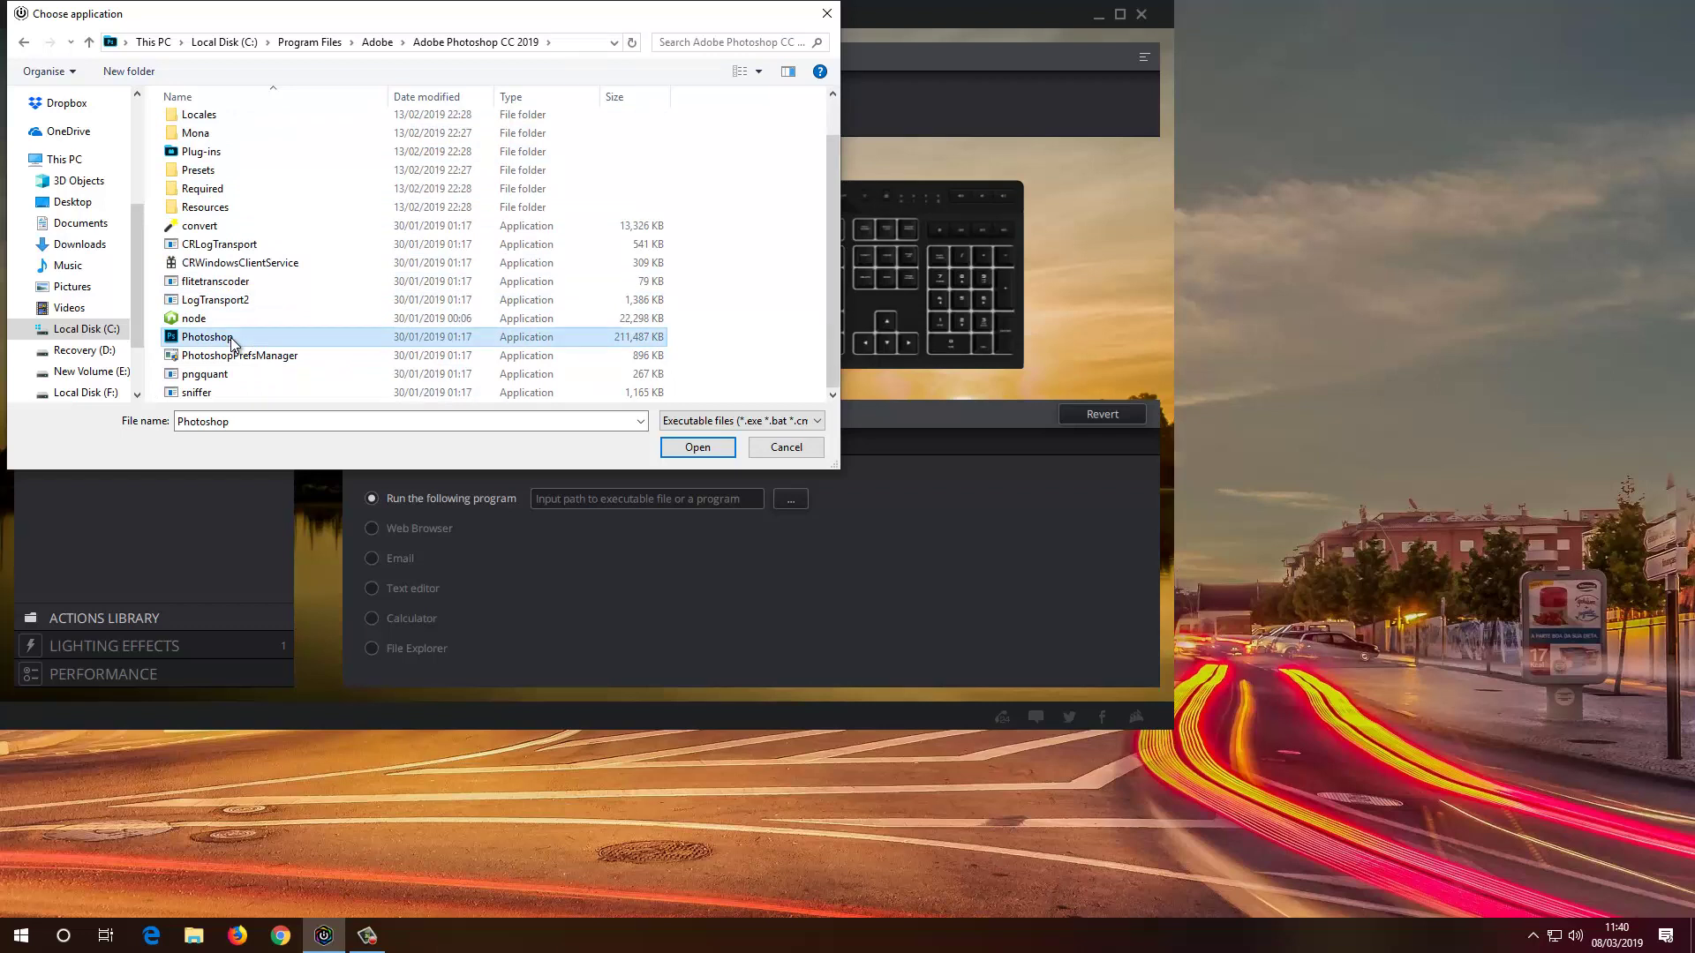
click(697, 446)
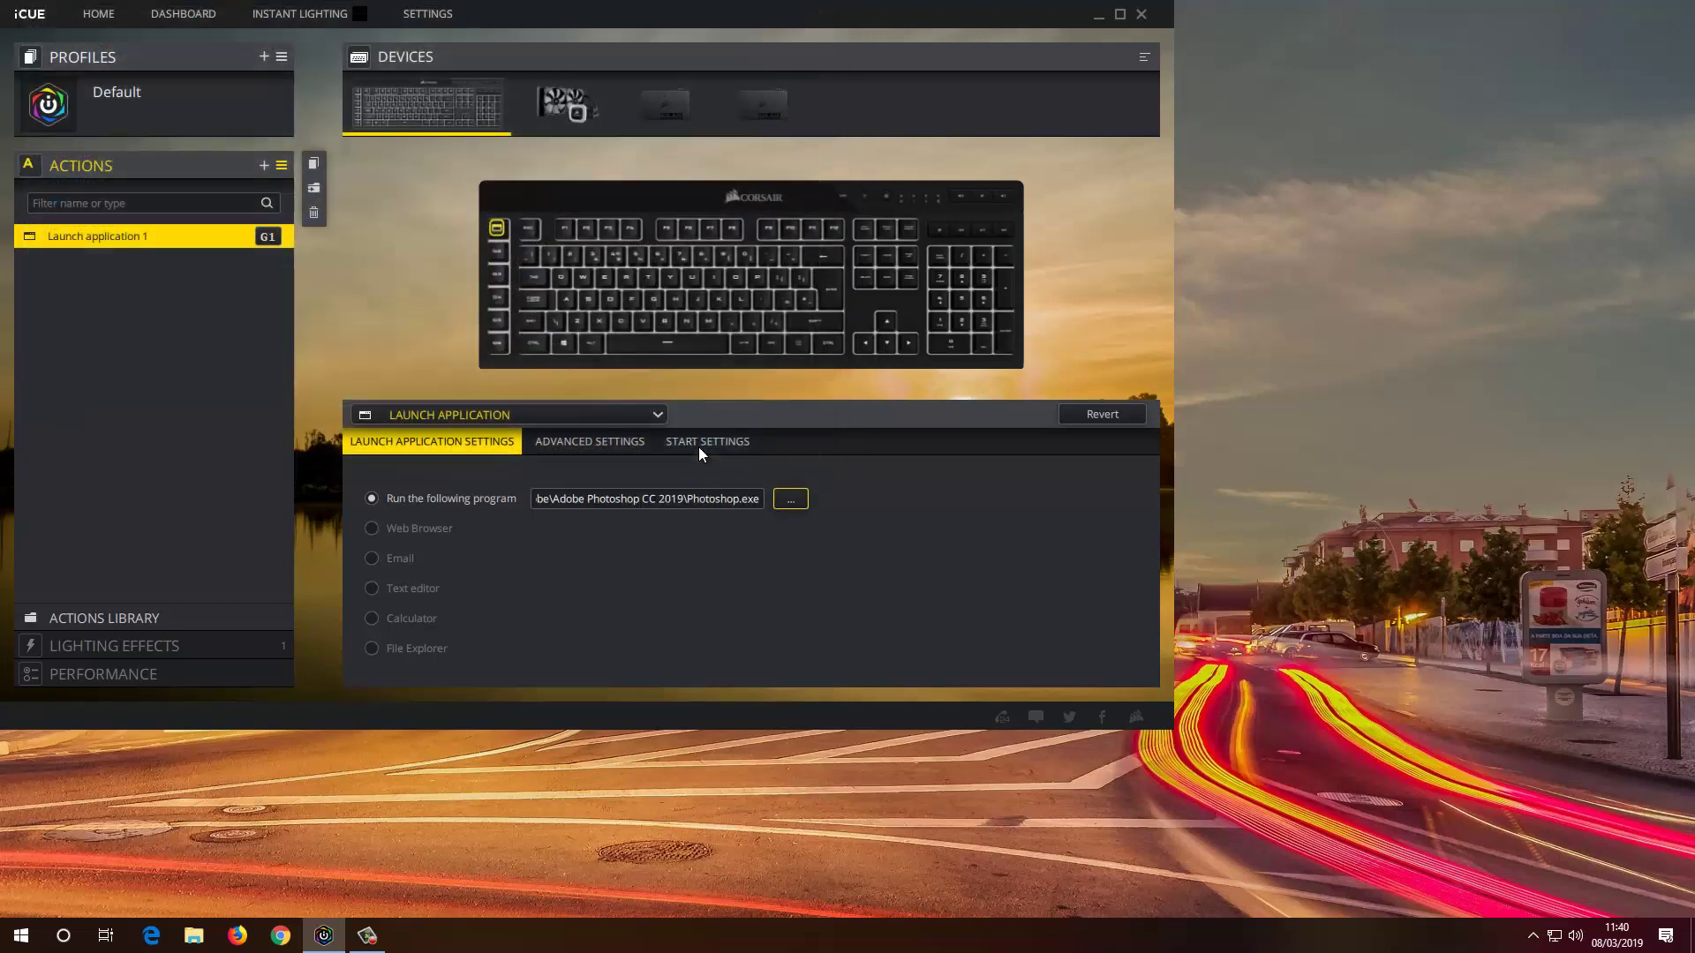
- Review the launch action's Advanced and Start settings, then minimize iCUE
click(590, 439)
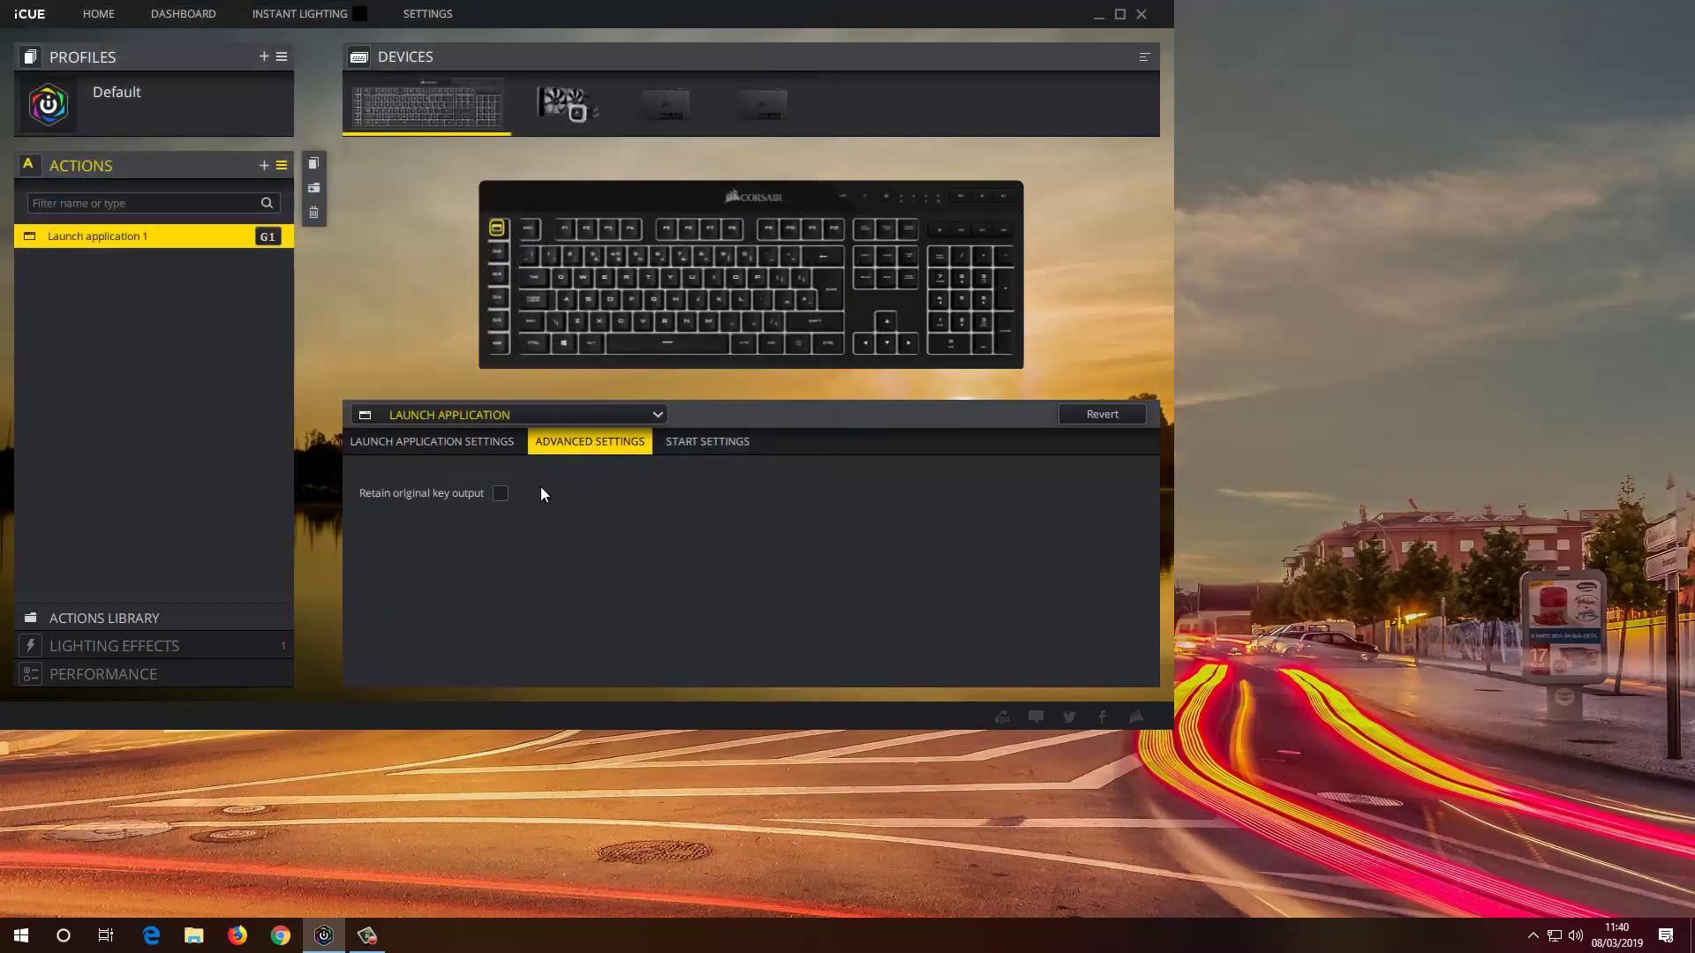
click(700, 446)
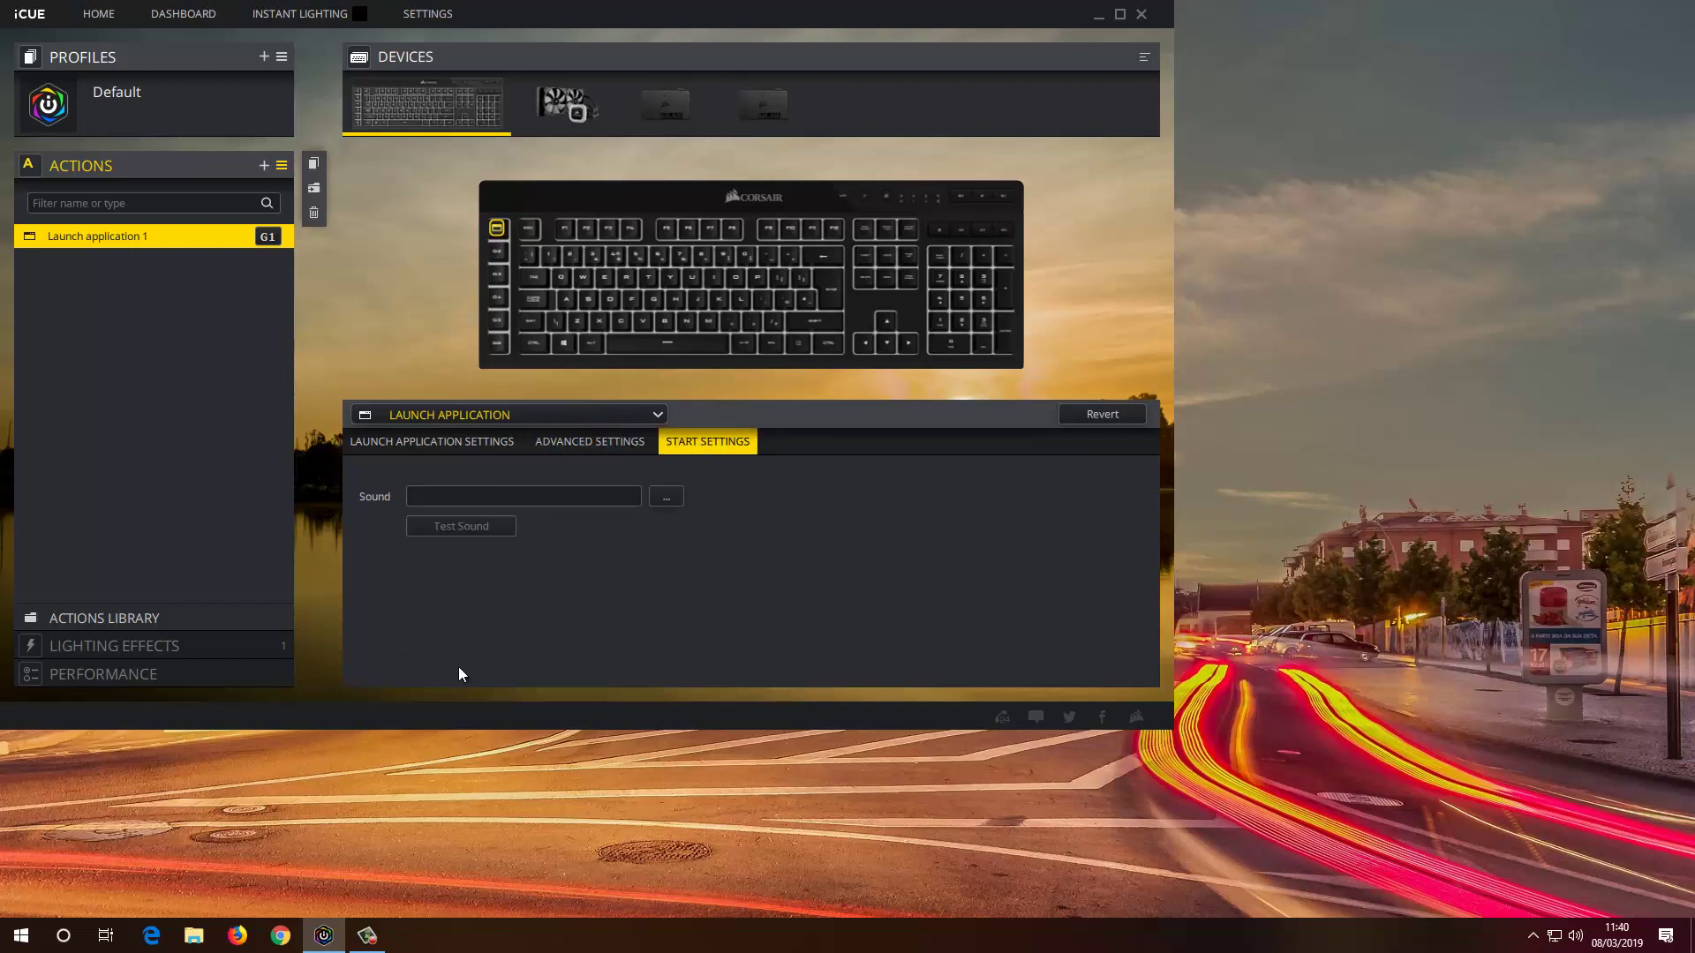
click(1104, 19)
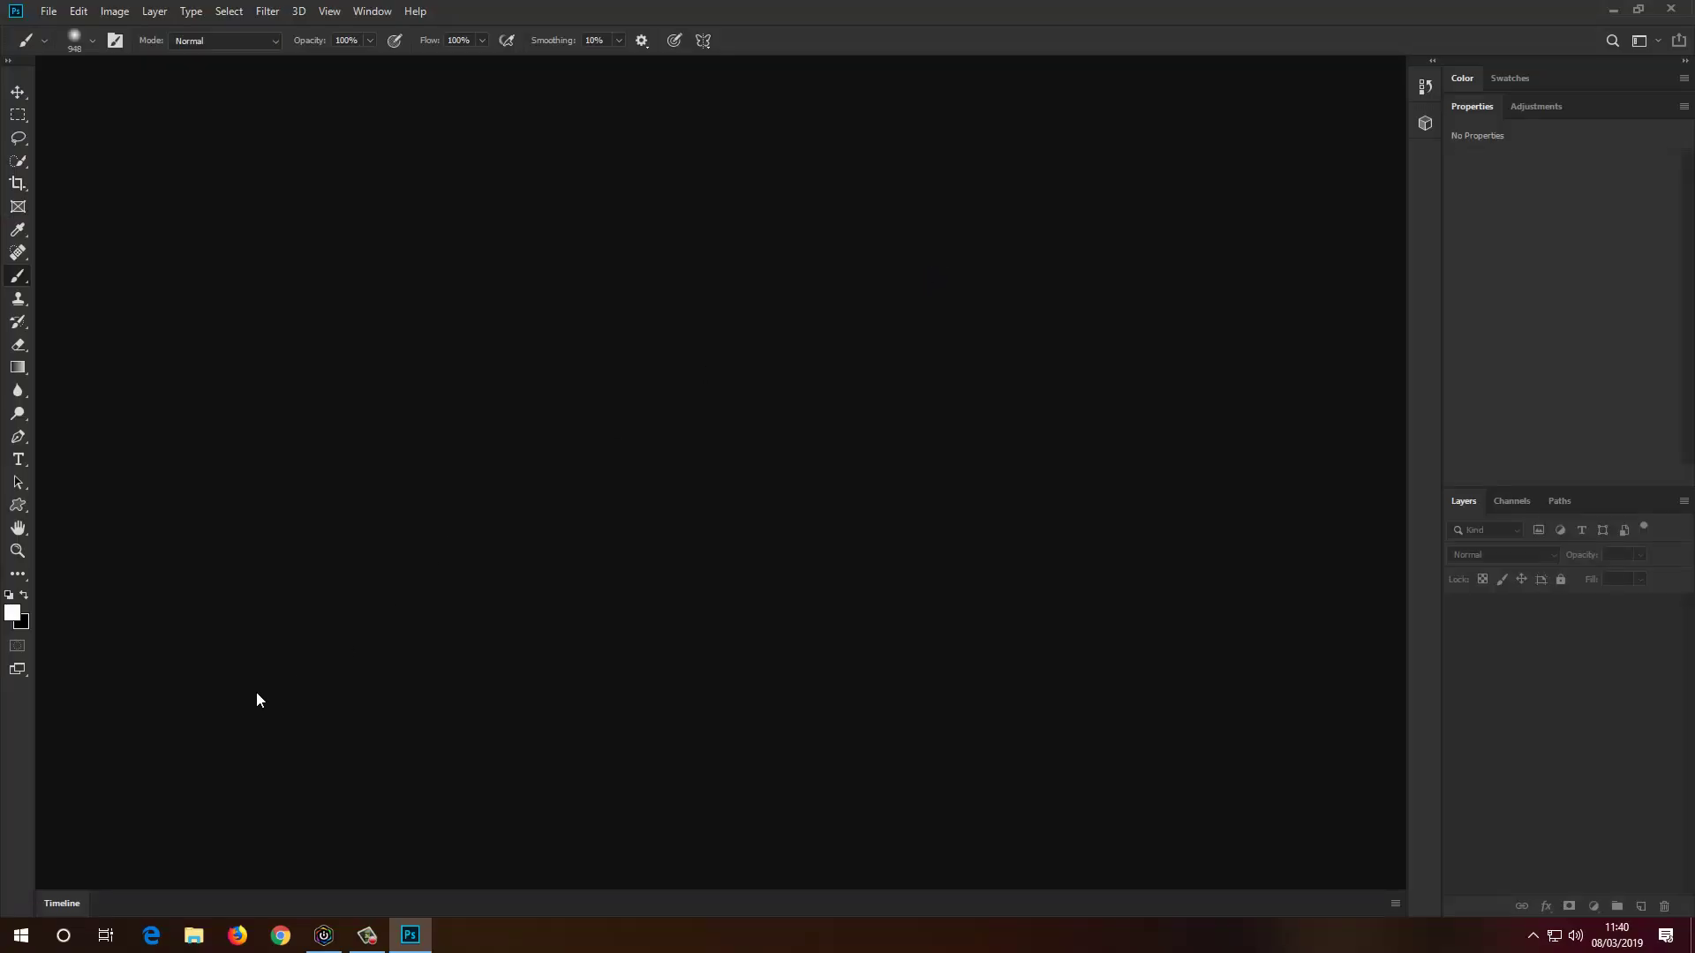
- Drag _DSC1126 as Smart Object-1 from Desktop\tutorials into Photoshop, then return to iCUE
click(194, 934)
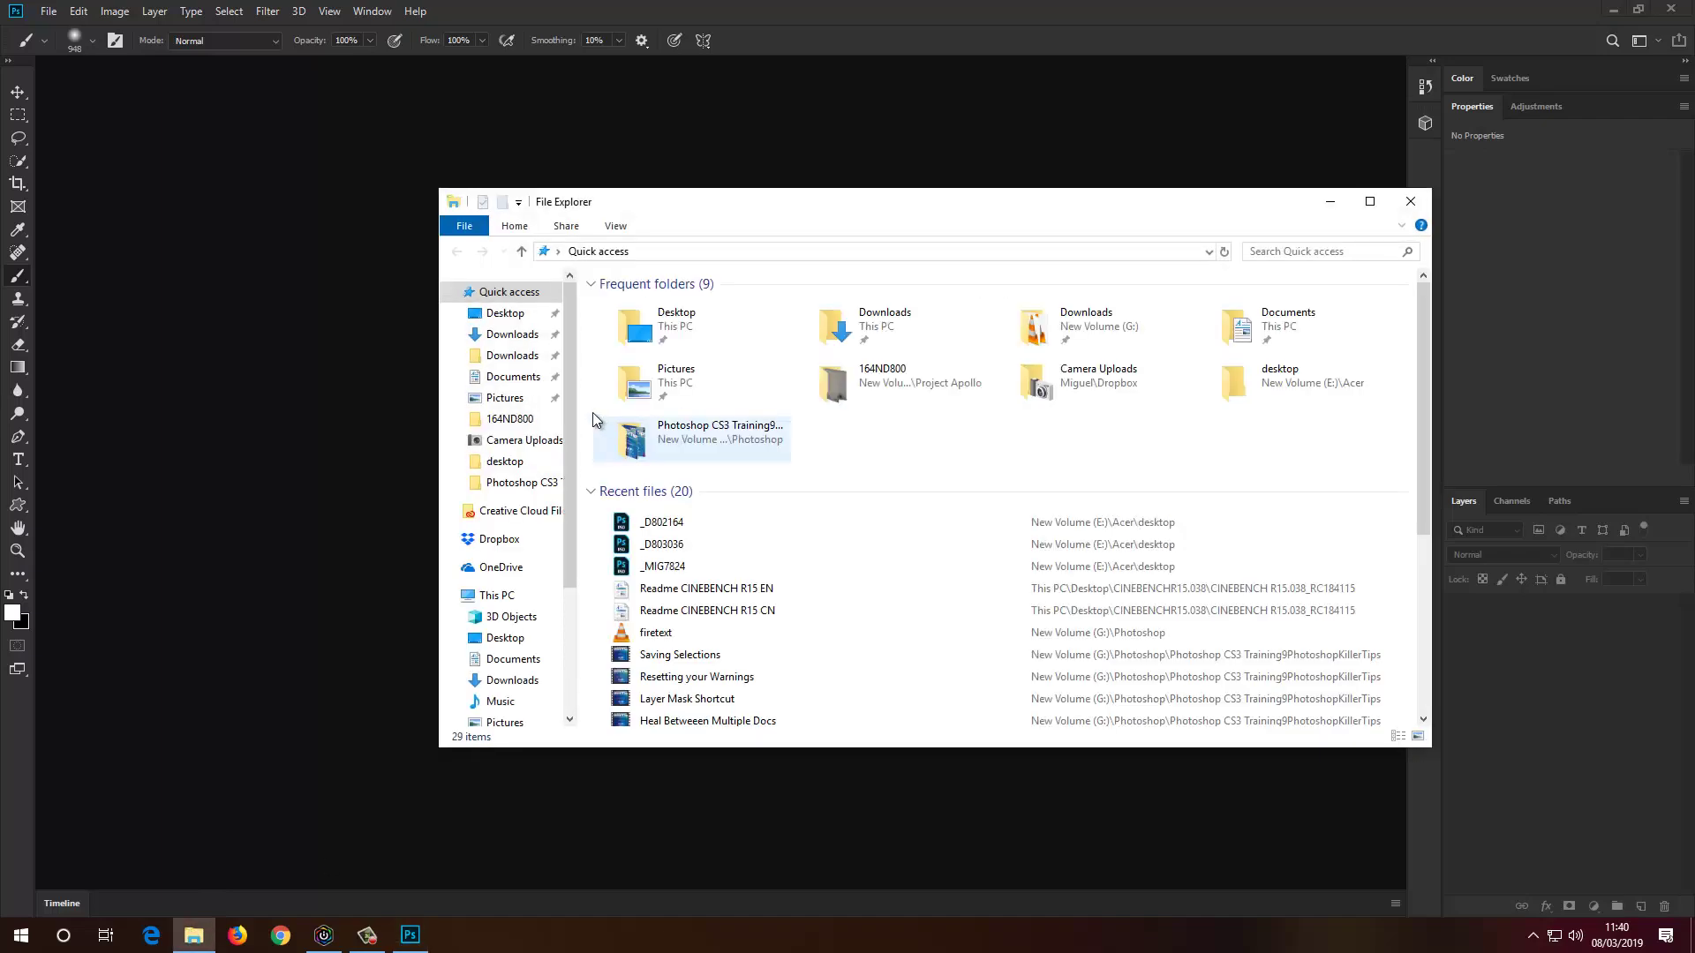
click(507, 314)
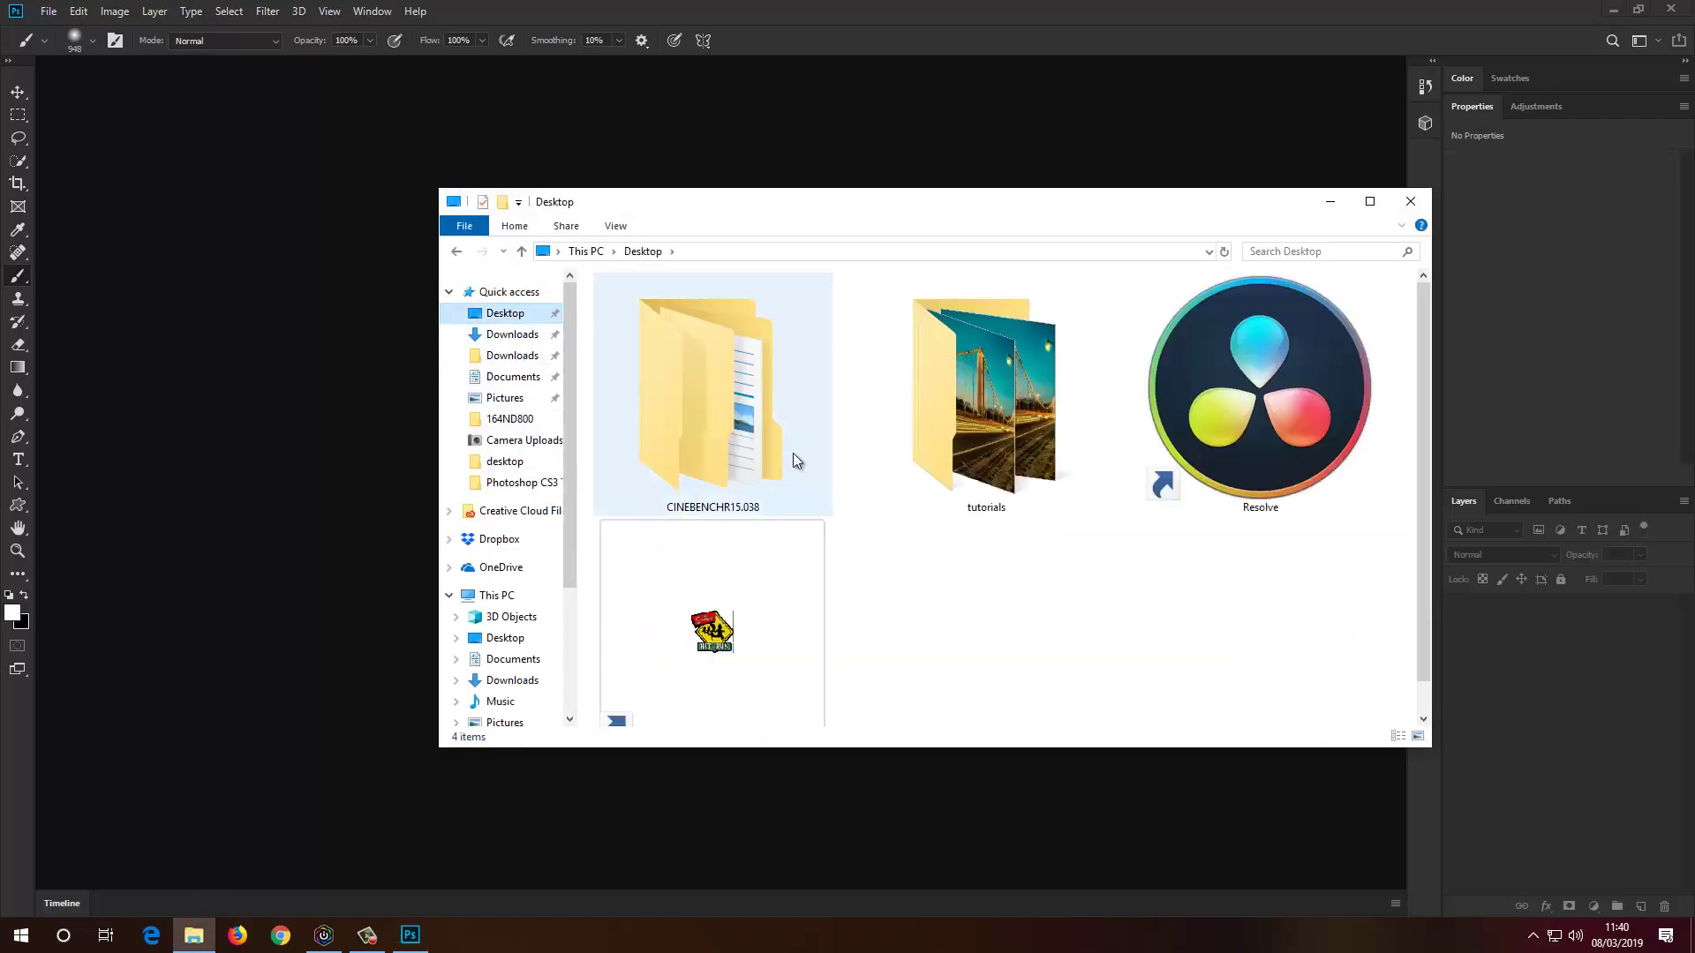
double_click(994, 426)
drag(711, 343, 330, 316)
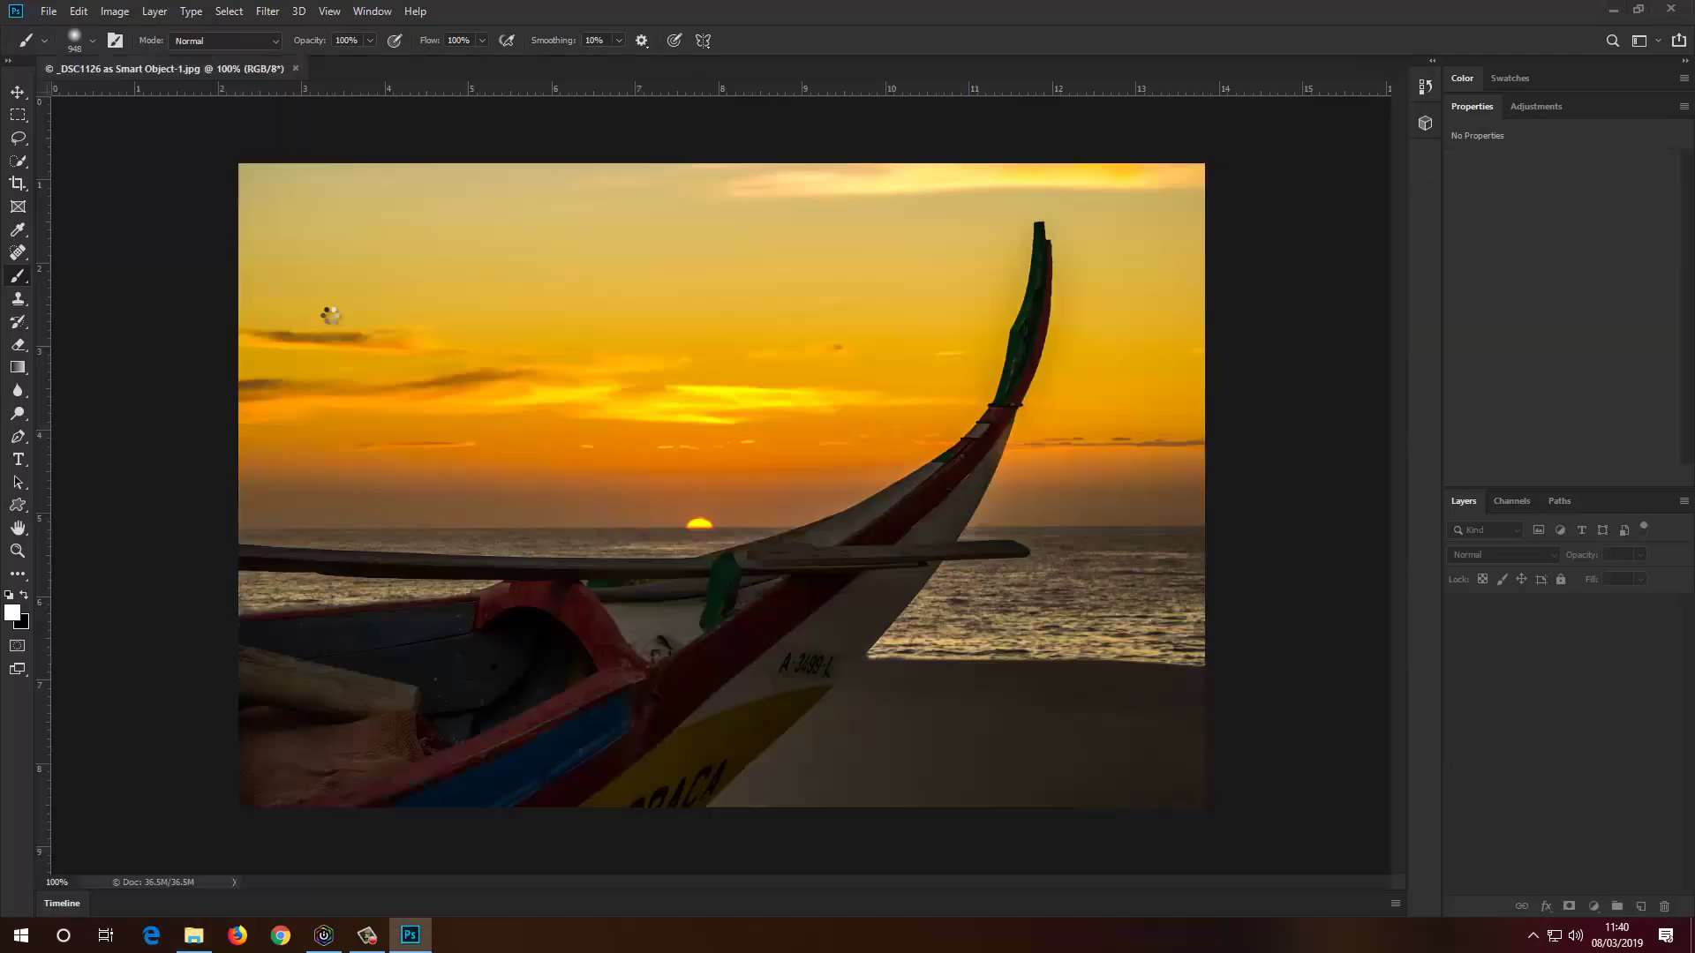
click(323, 936)
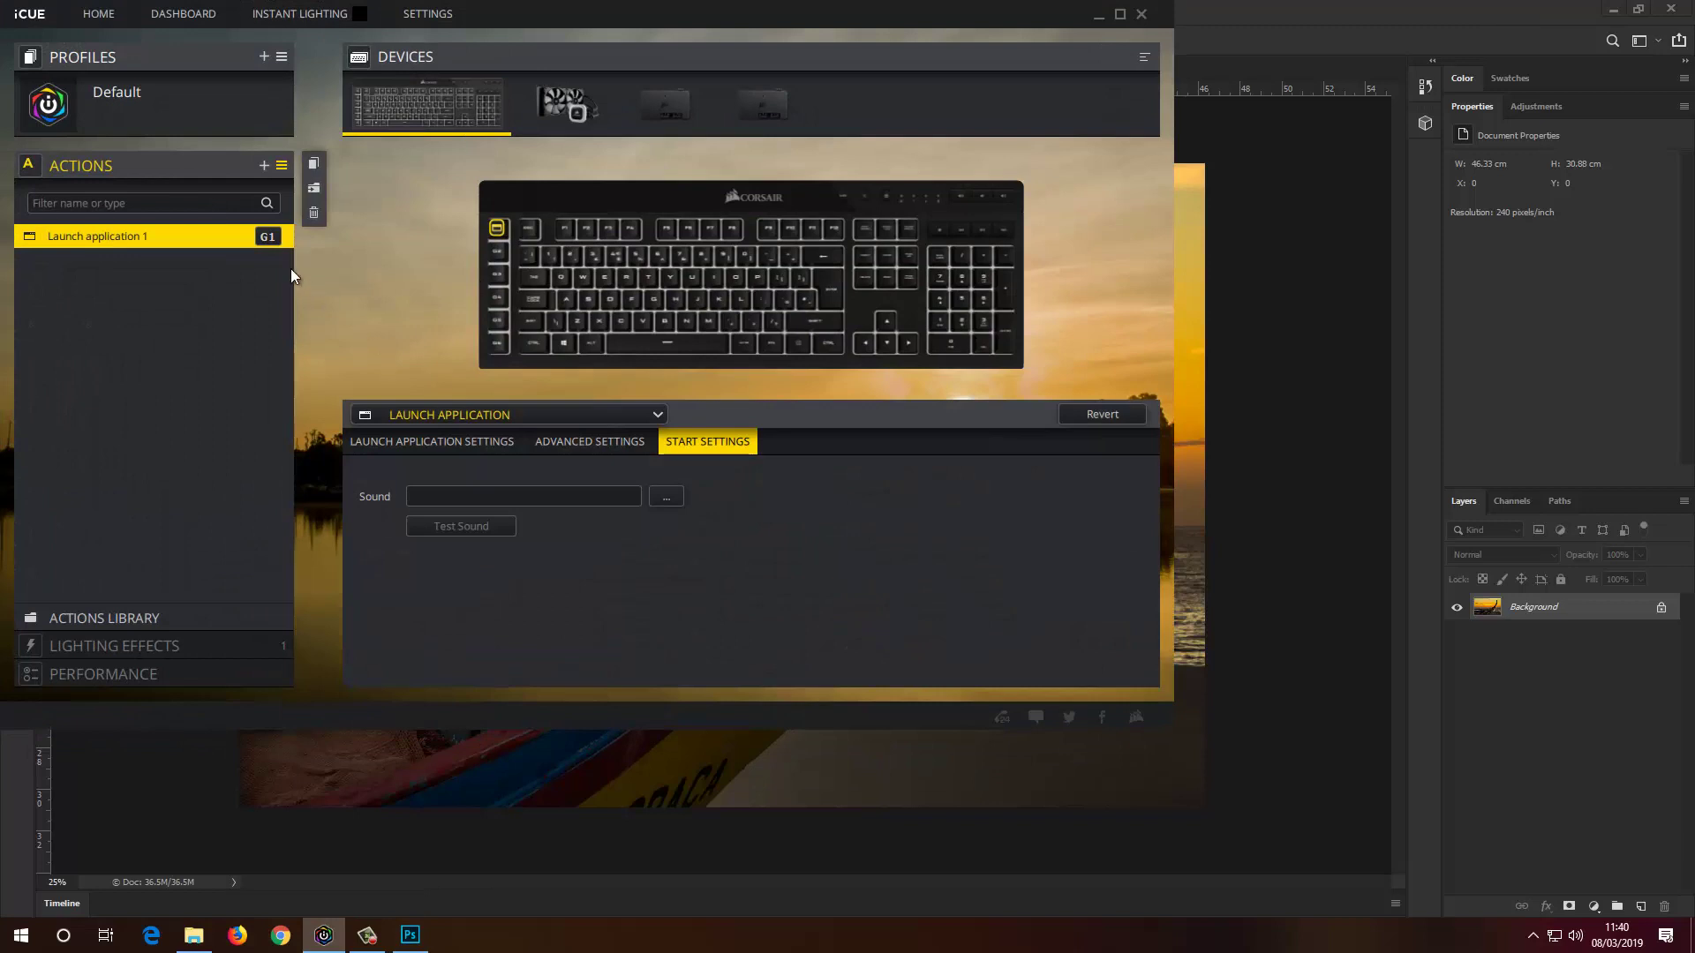
- Add a Macro 1 action assigned to the G2 key
click(263, 166)
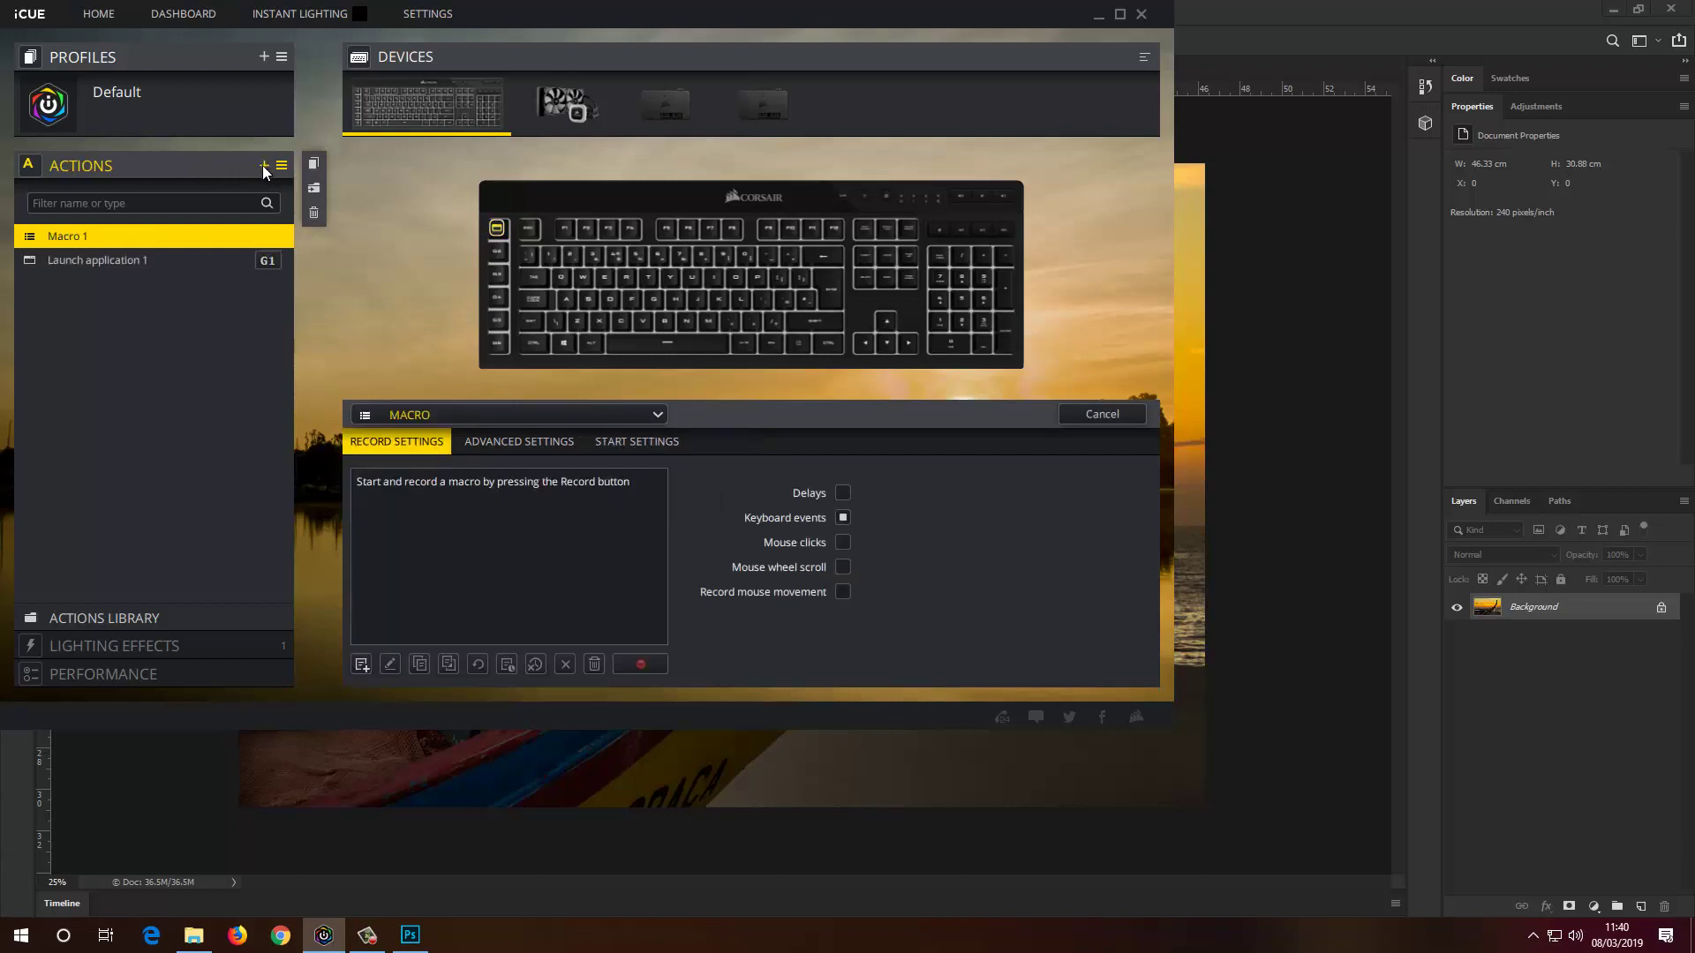
click(498, 252)
- Record Ctrl+J into Macro 1: press Ctrl, press J, release J, release Ctrl
click(641, 664)
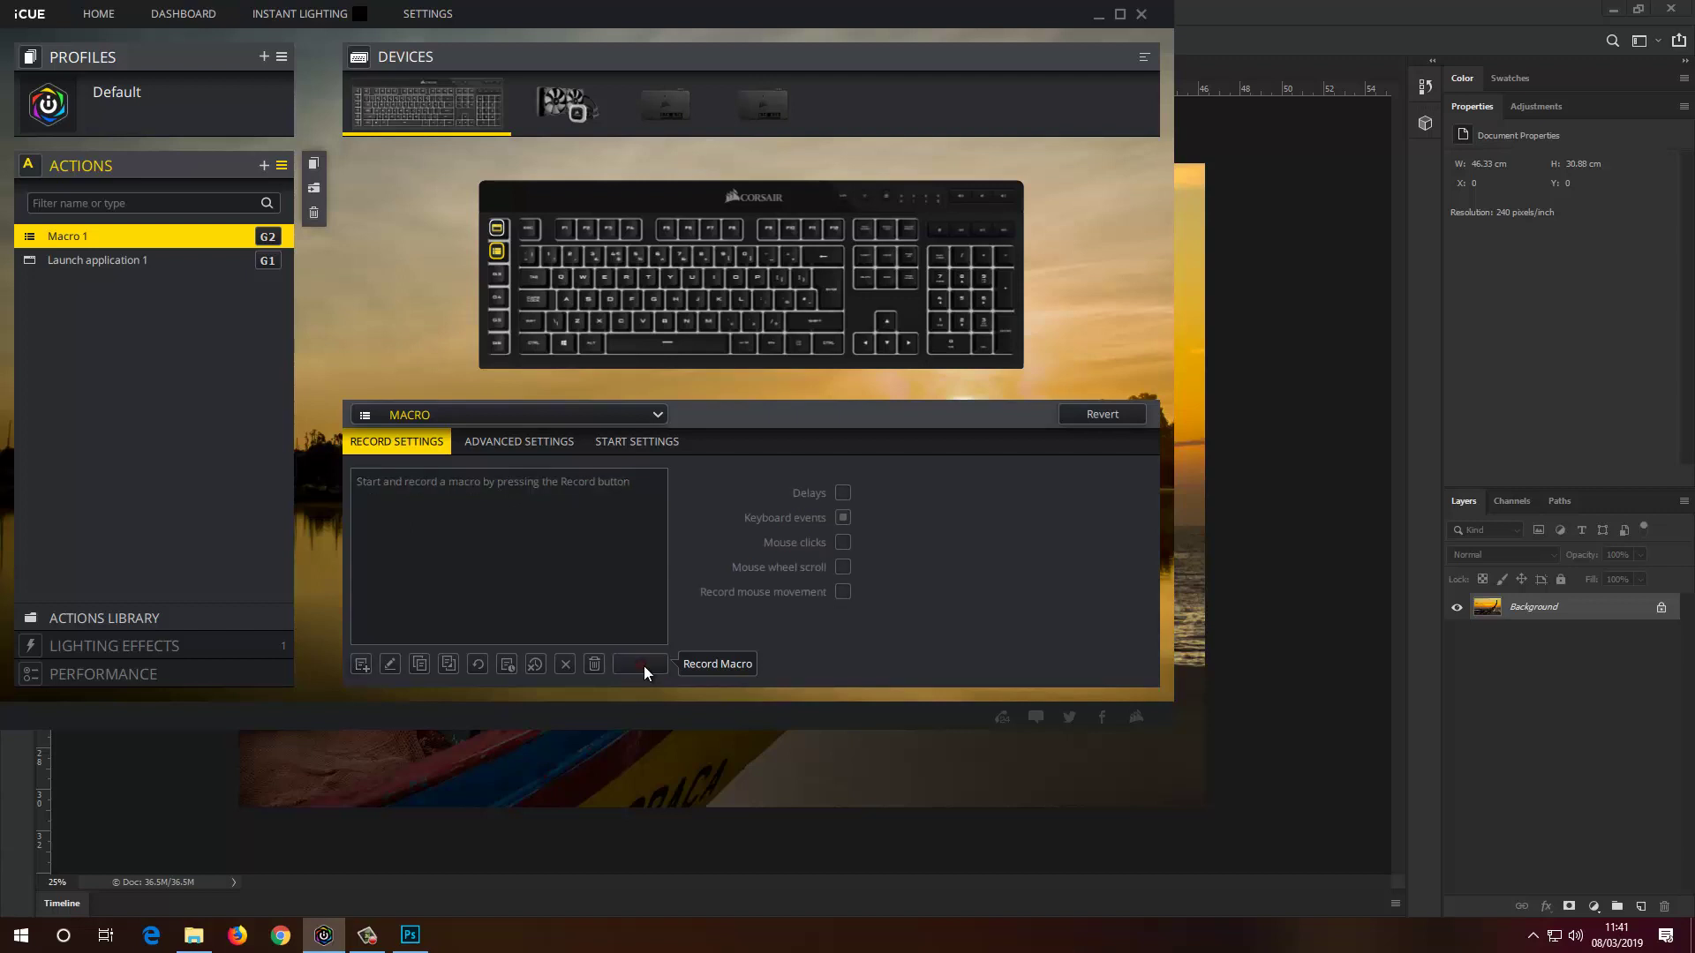
key(ctrl)
key(ctrl+j)
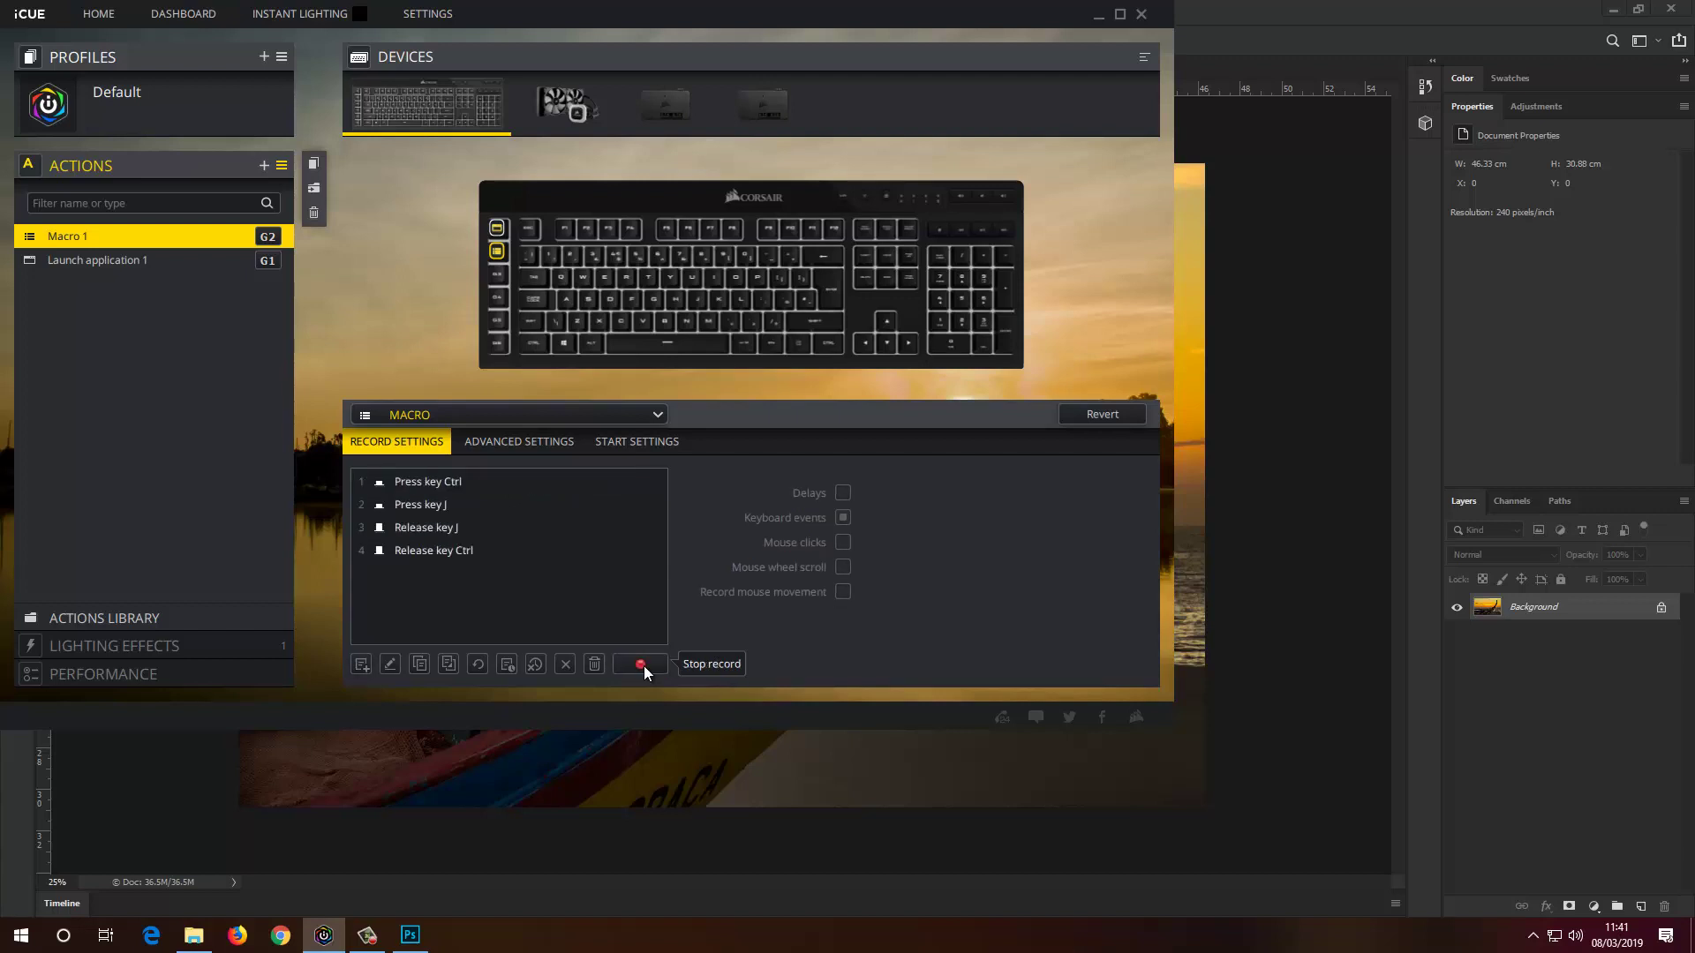
click(643, 663)
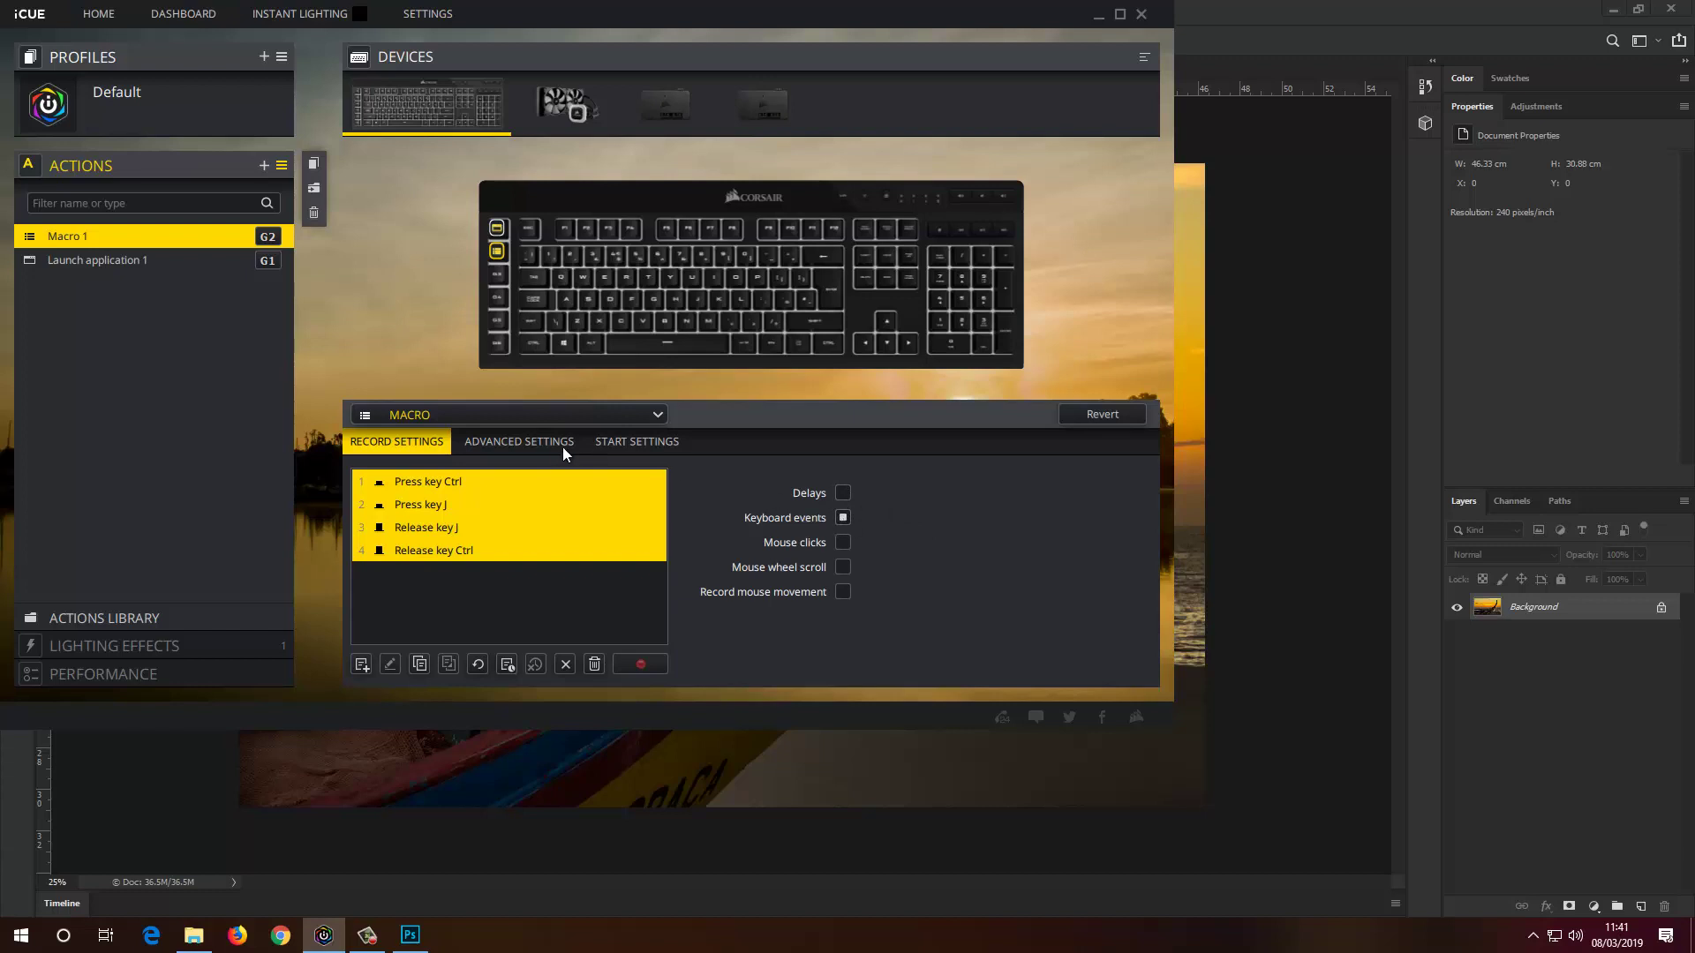
- Keep Macro 1's trigger On press with No Repeat, then switch to Photoshop
click(533, 440)
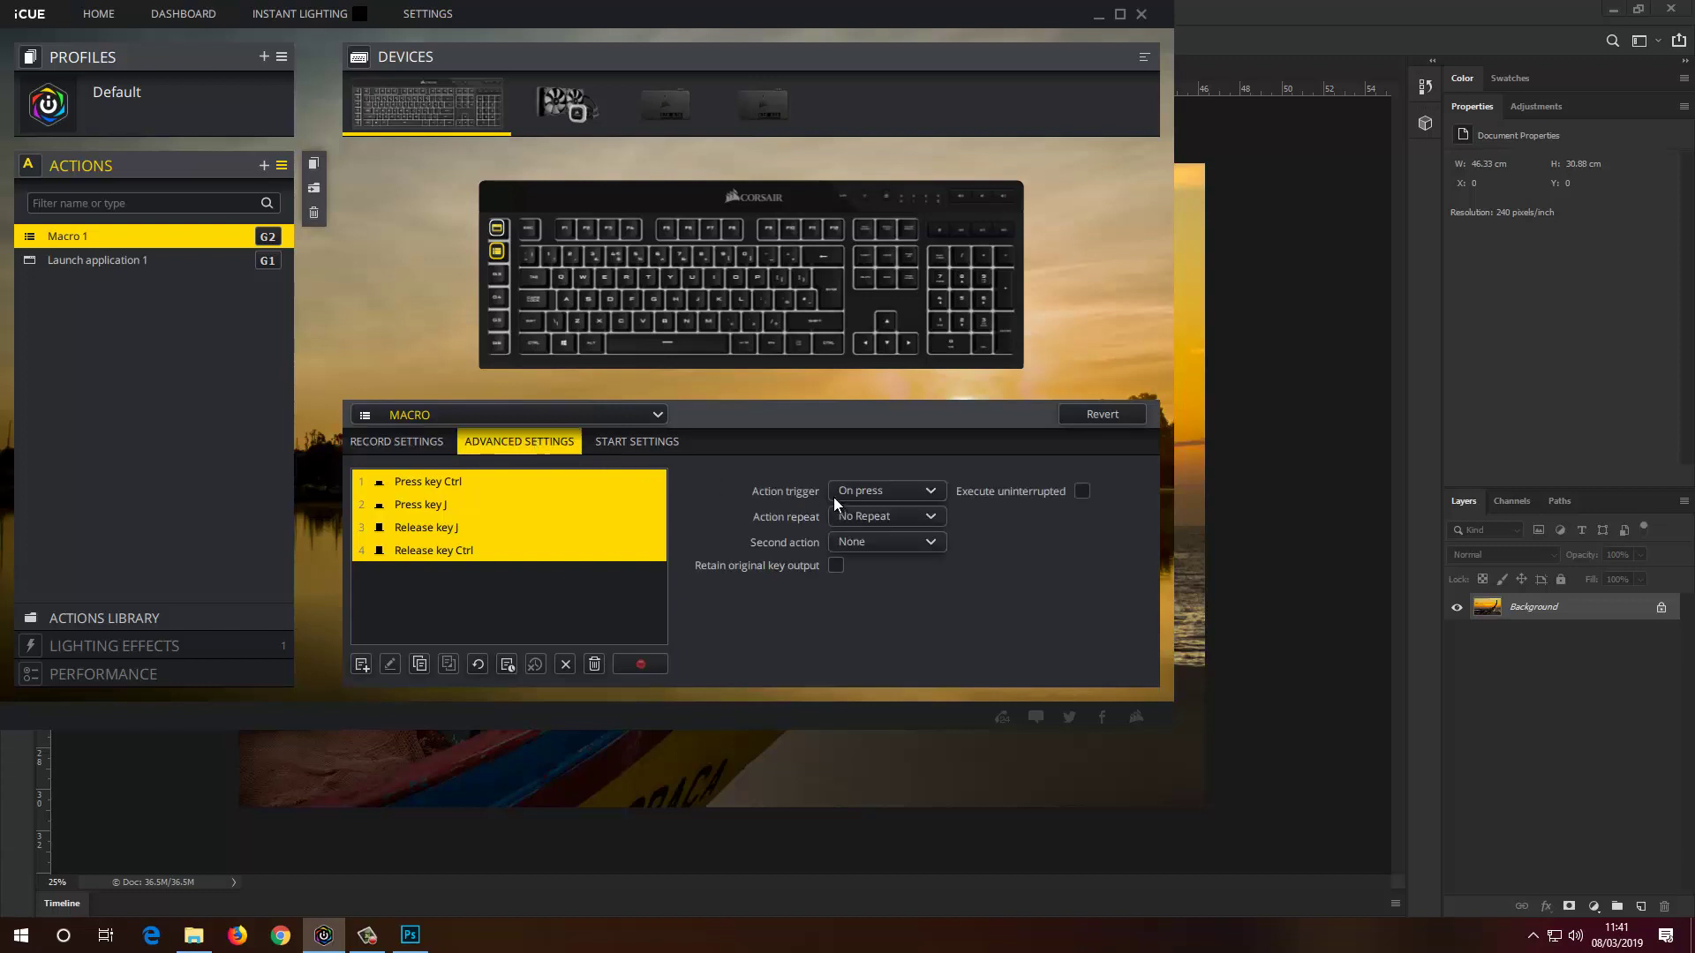
click(856, 496)
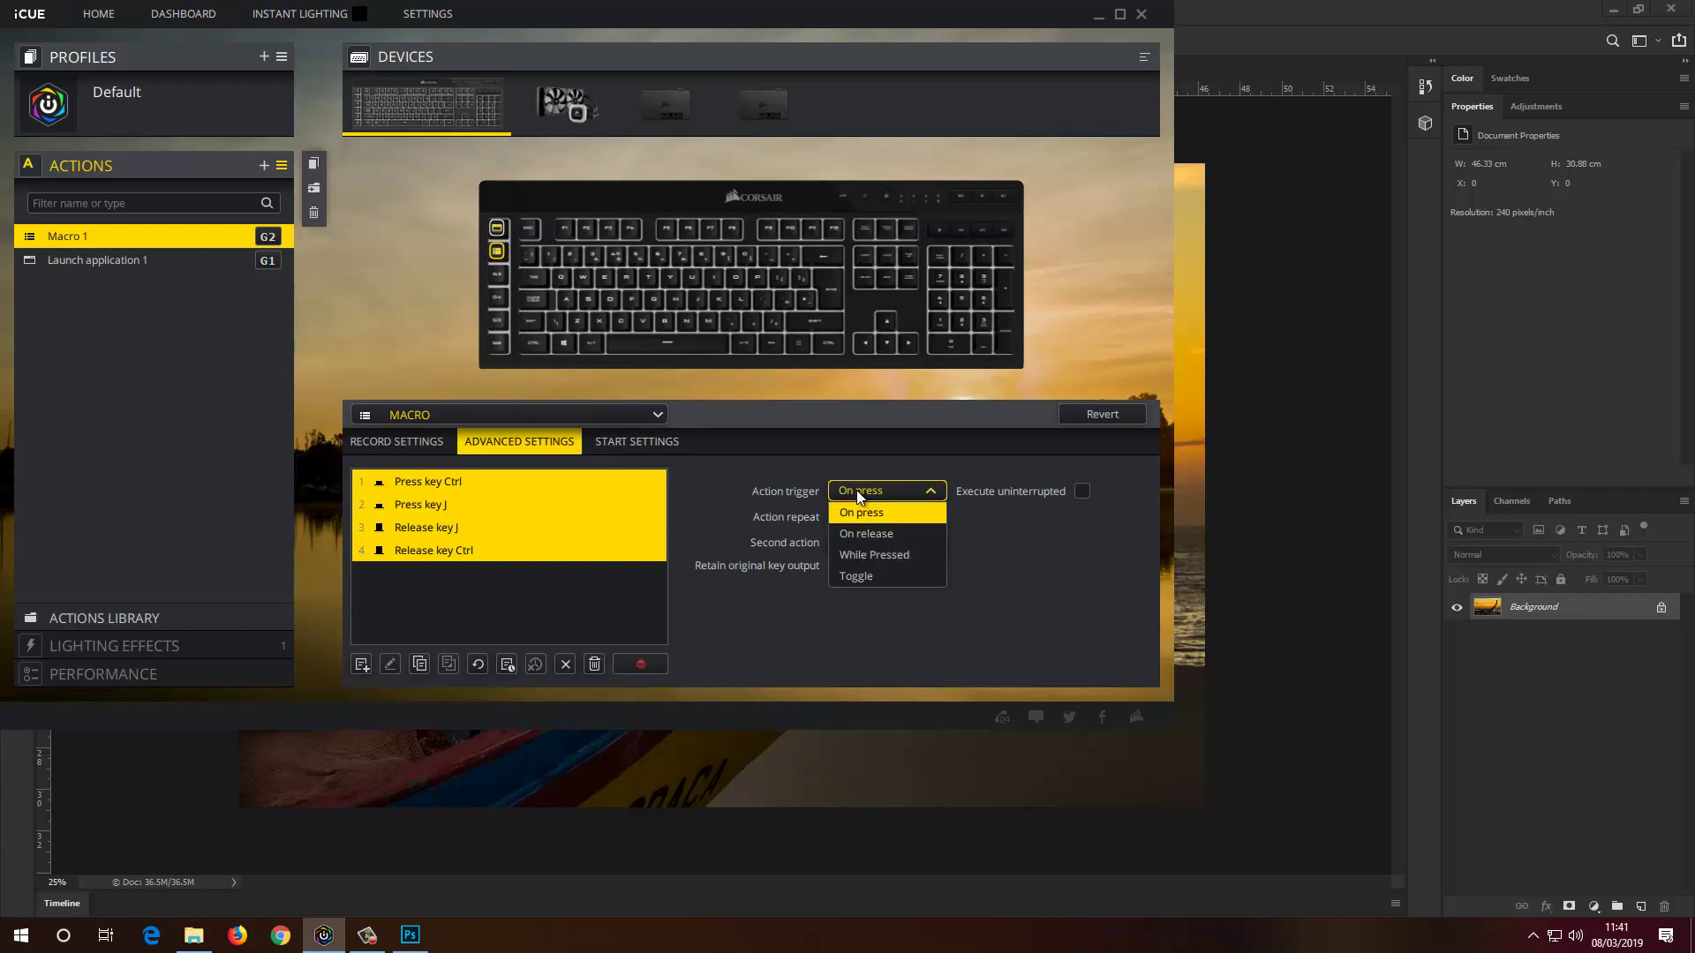
click(888, 517)
click(886, 516)
click(886, 516)
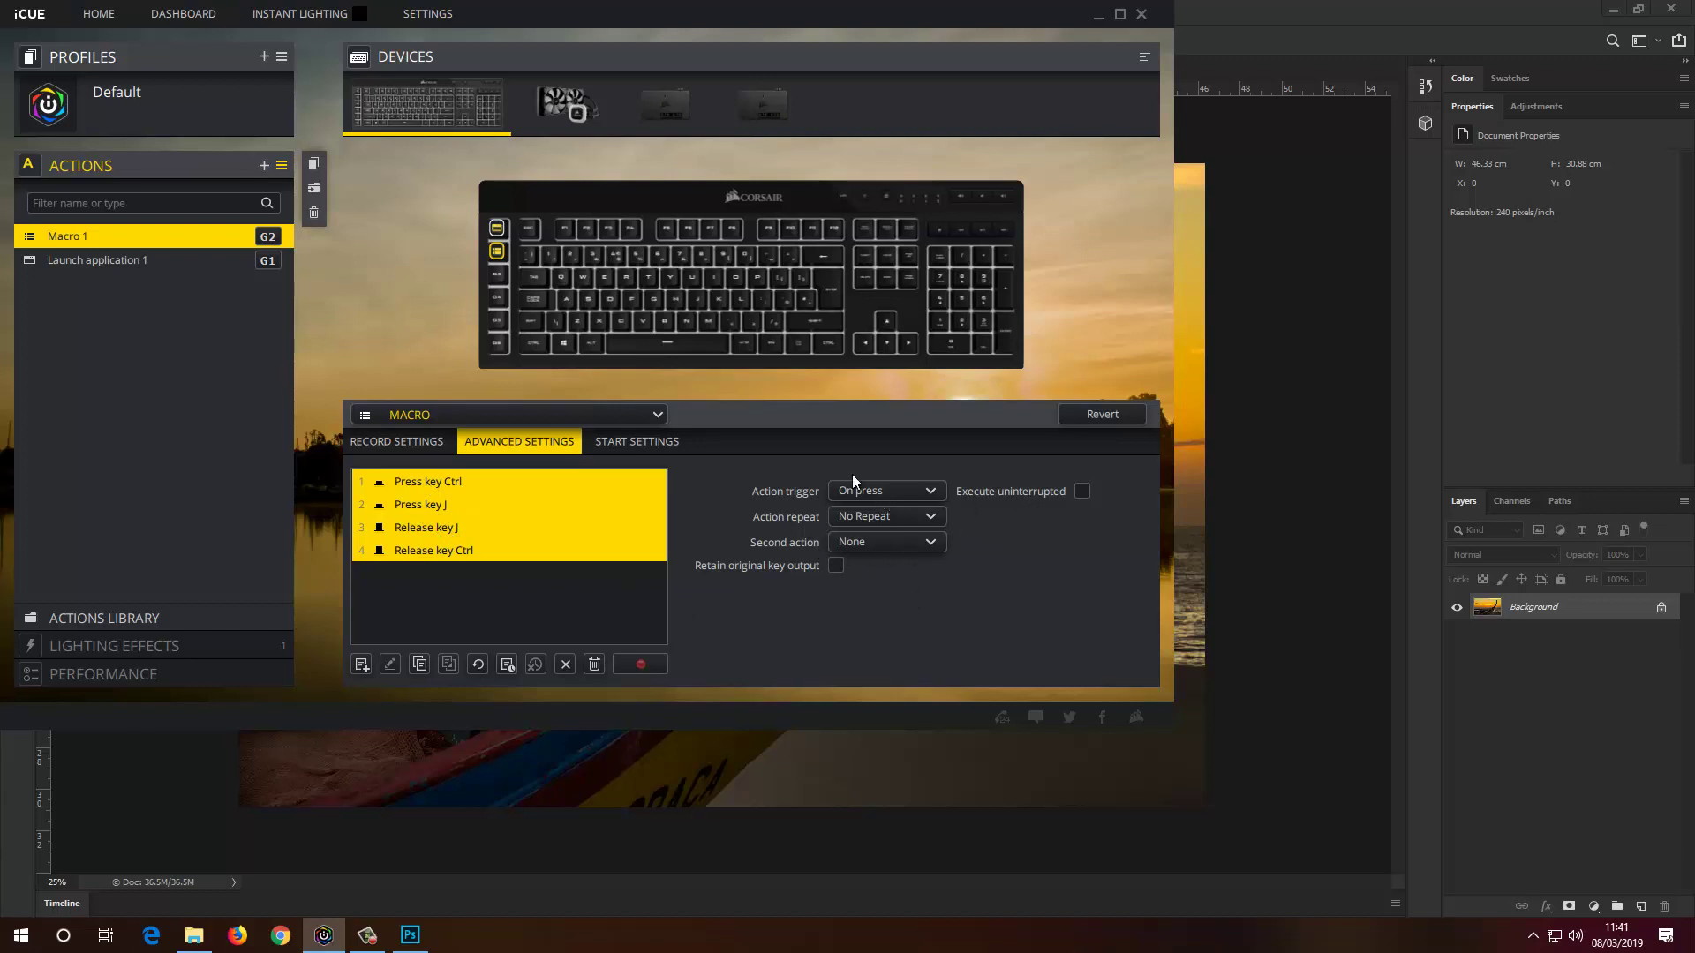
click(1581, 611)
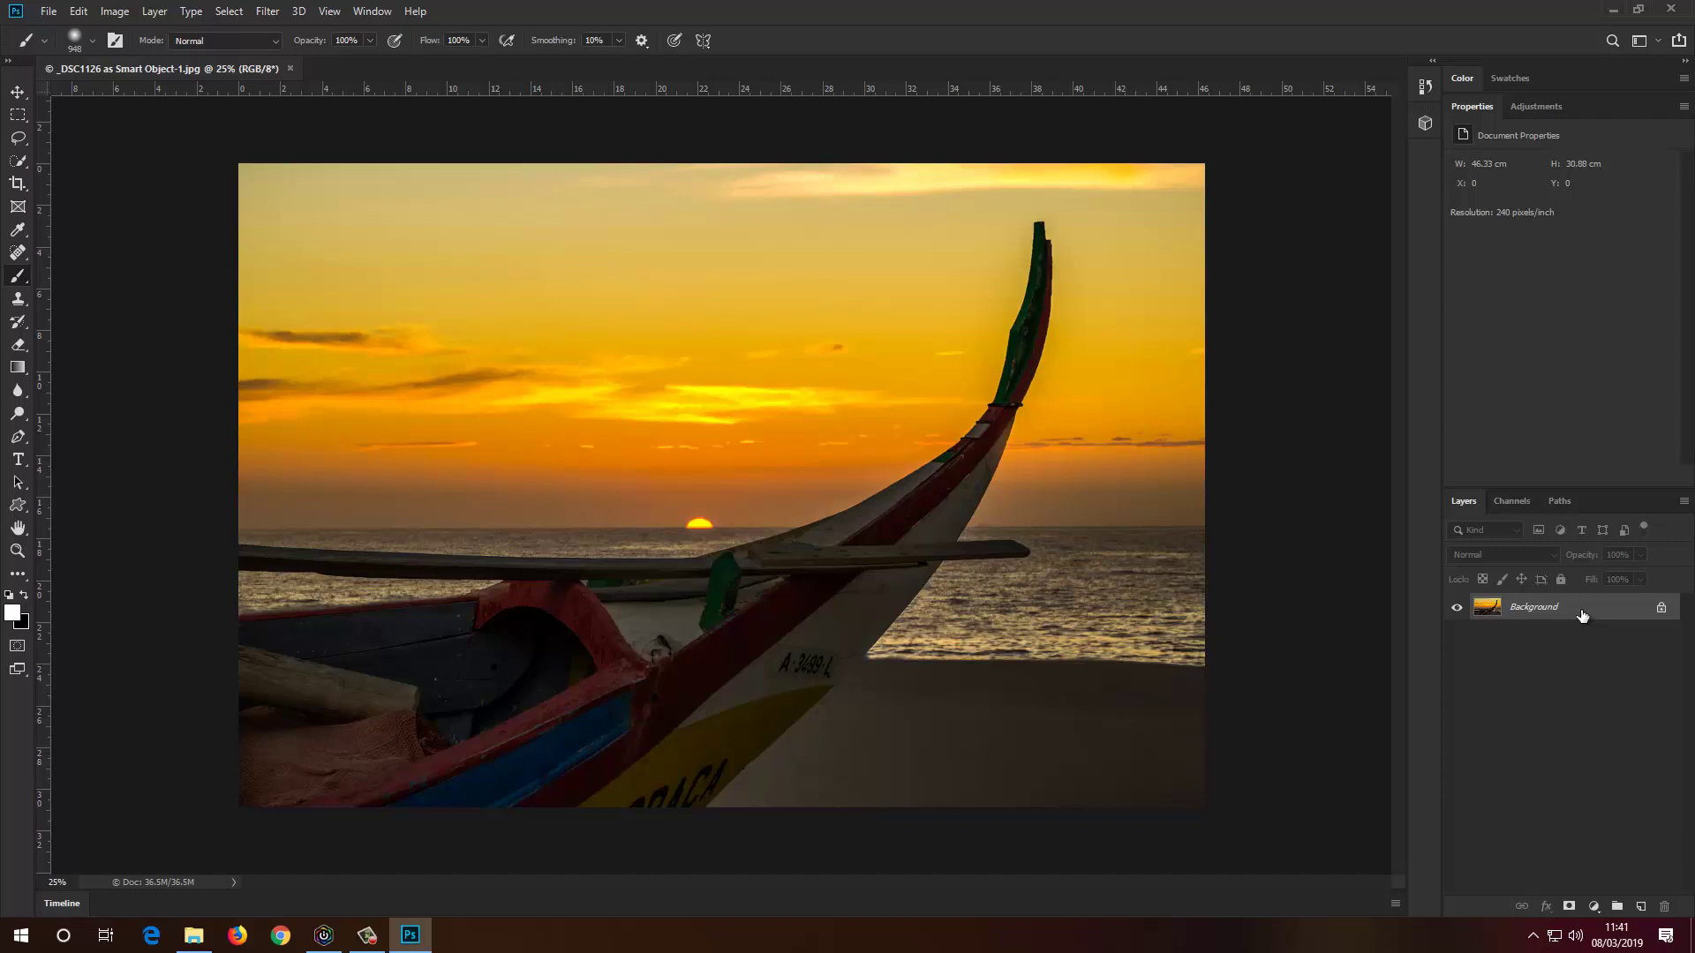
- Run the G2 Ctrl+J macro repeatedly to duplicate Layer 1 up to Layer 1 copy 9
key(ctrl+j)
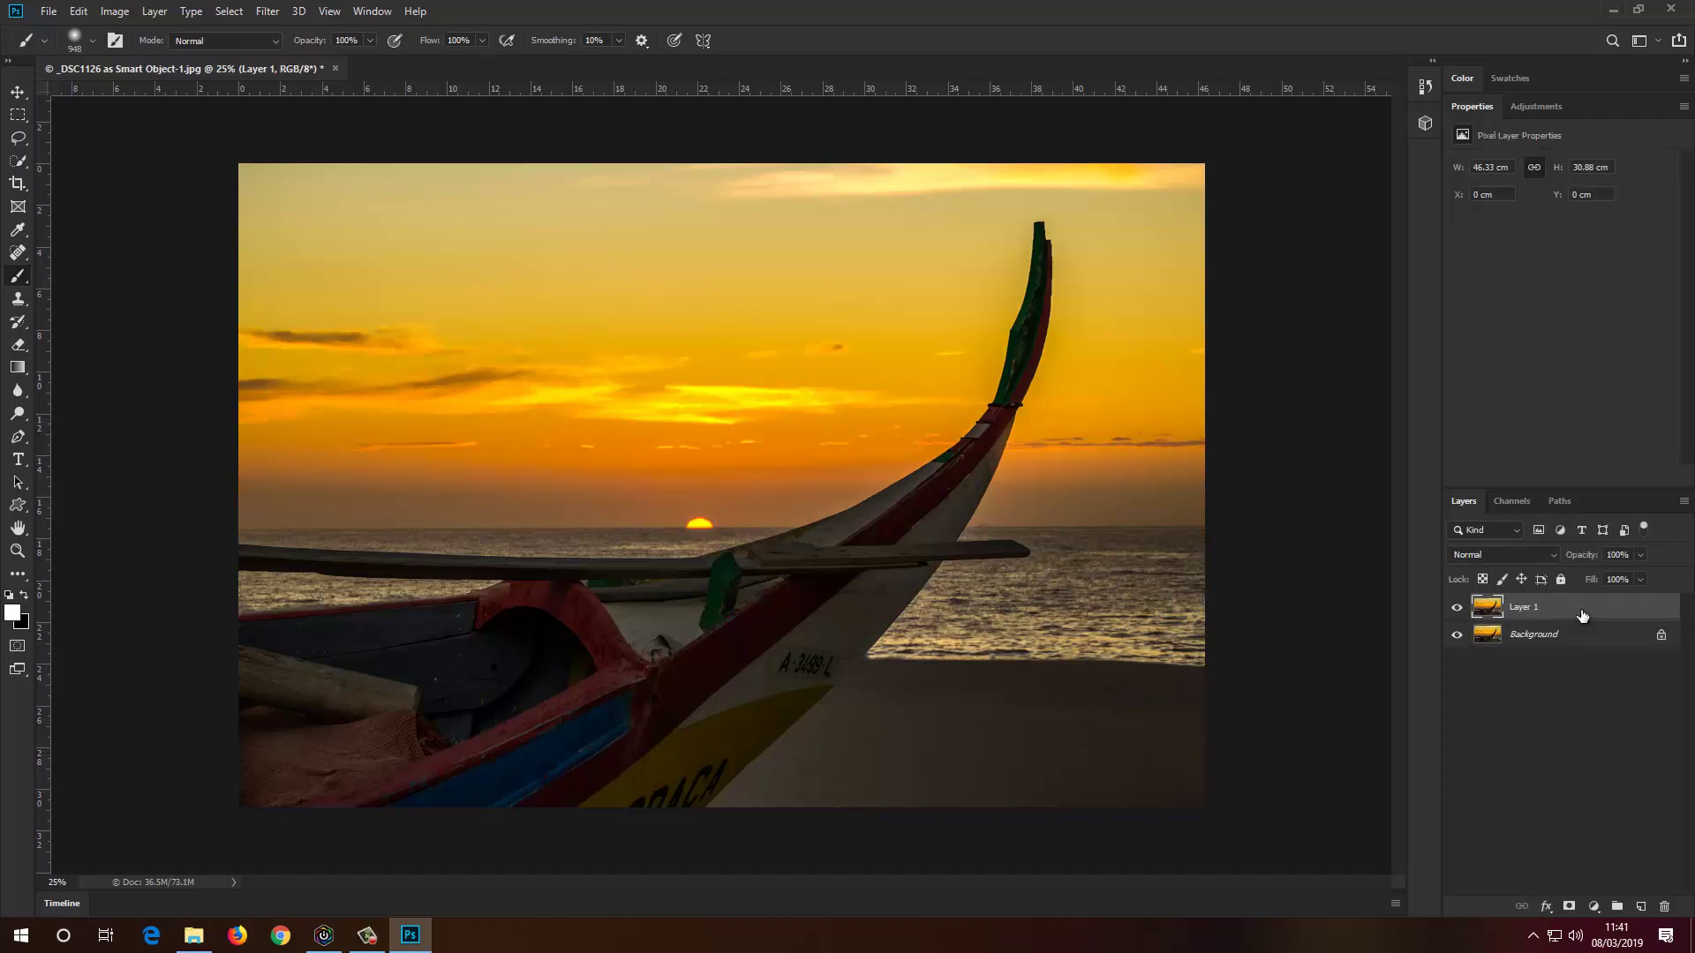
key(ctrl+j)
key(ctrl+j)
key(ctrl+j)
key(ctrl+j)
key(ctrl+j)
key(ctrl+j)
key(ctrl+j)
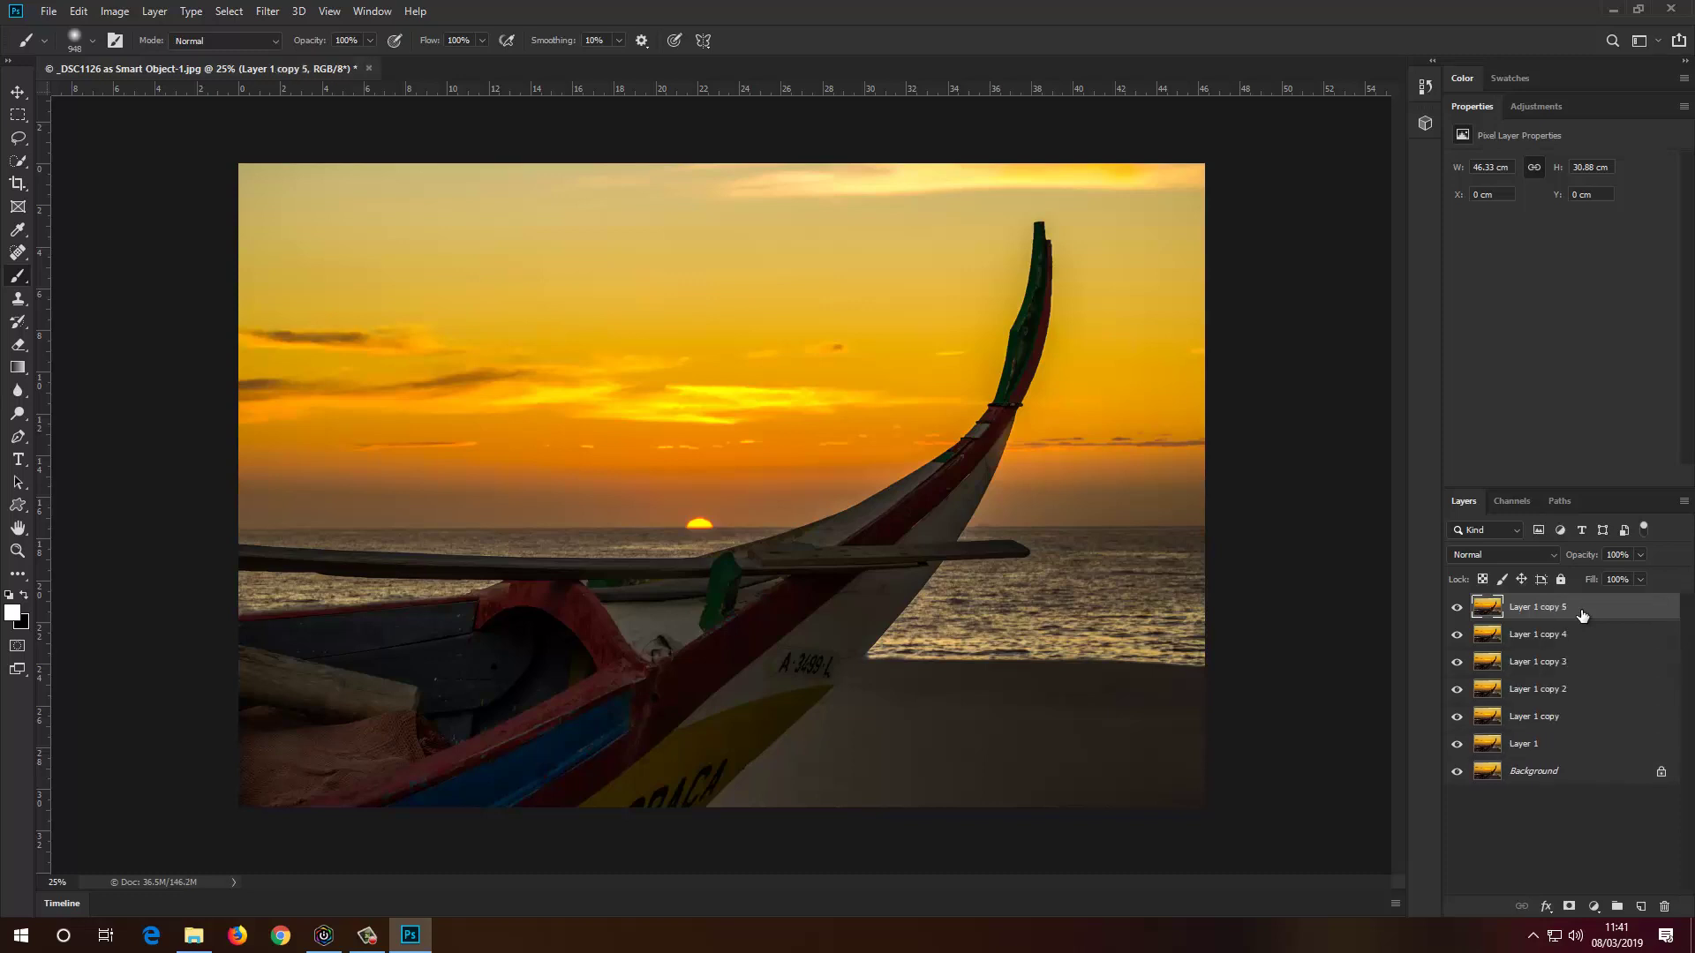
key(ctrl+j)
key(ctrl+j)
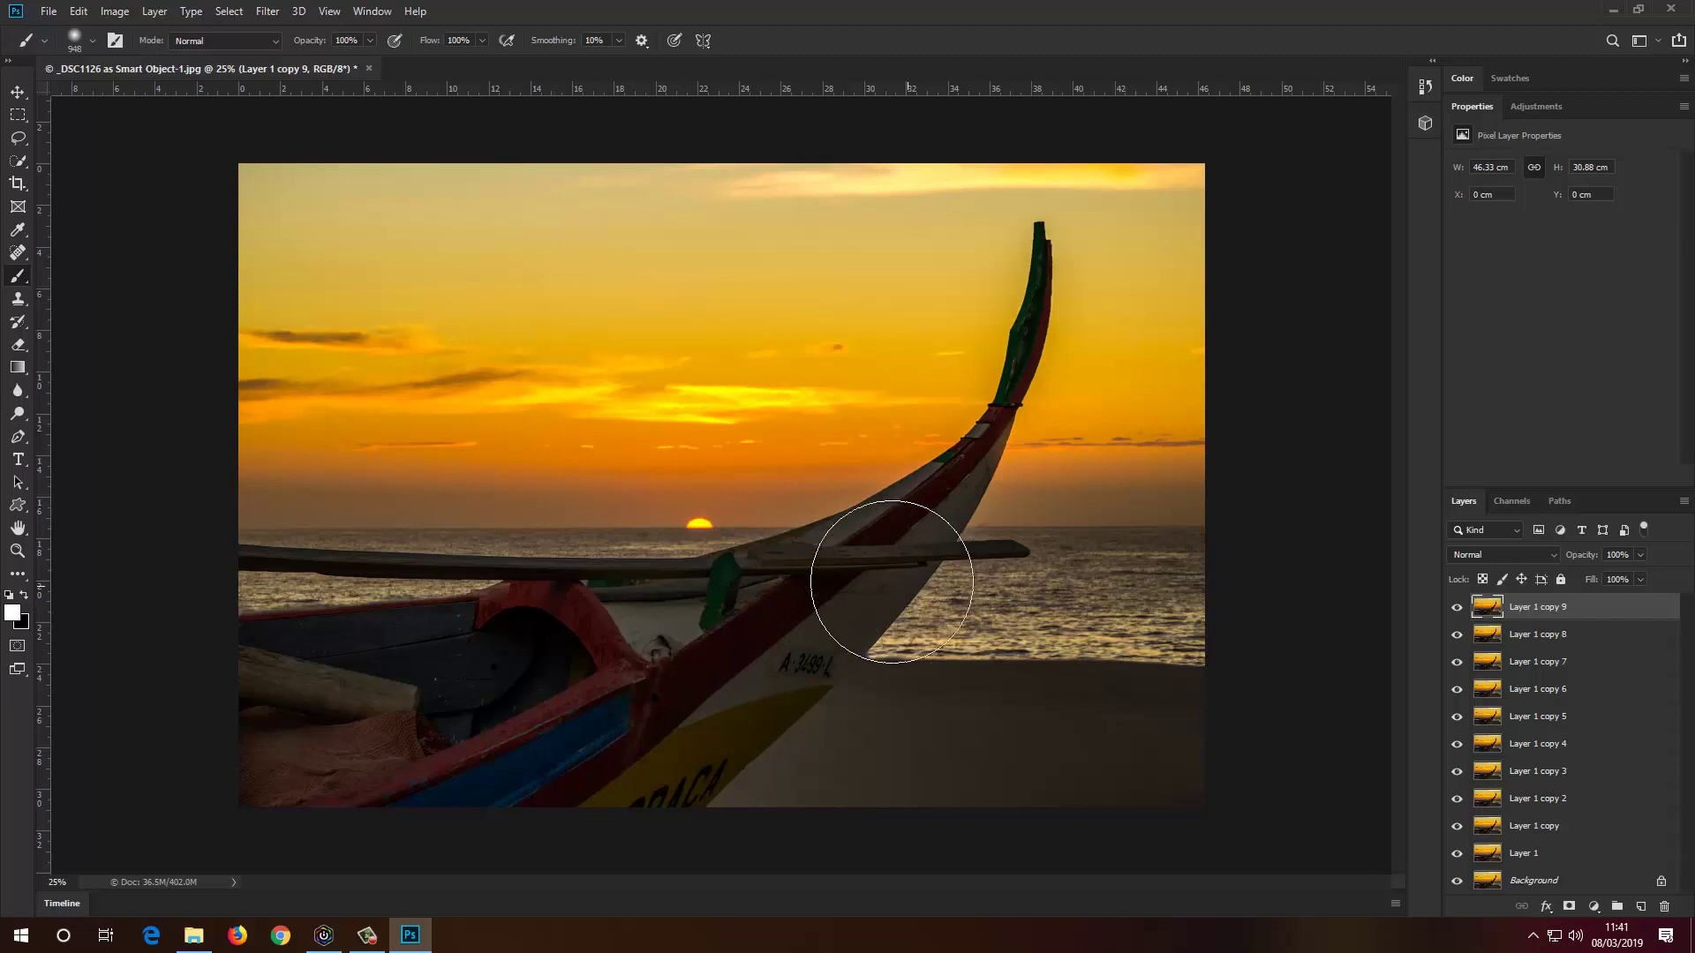
click(324, 935)
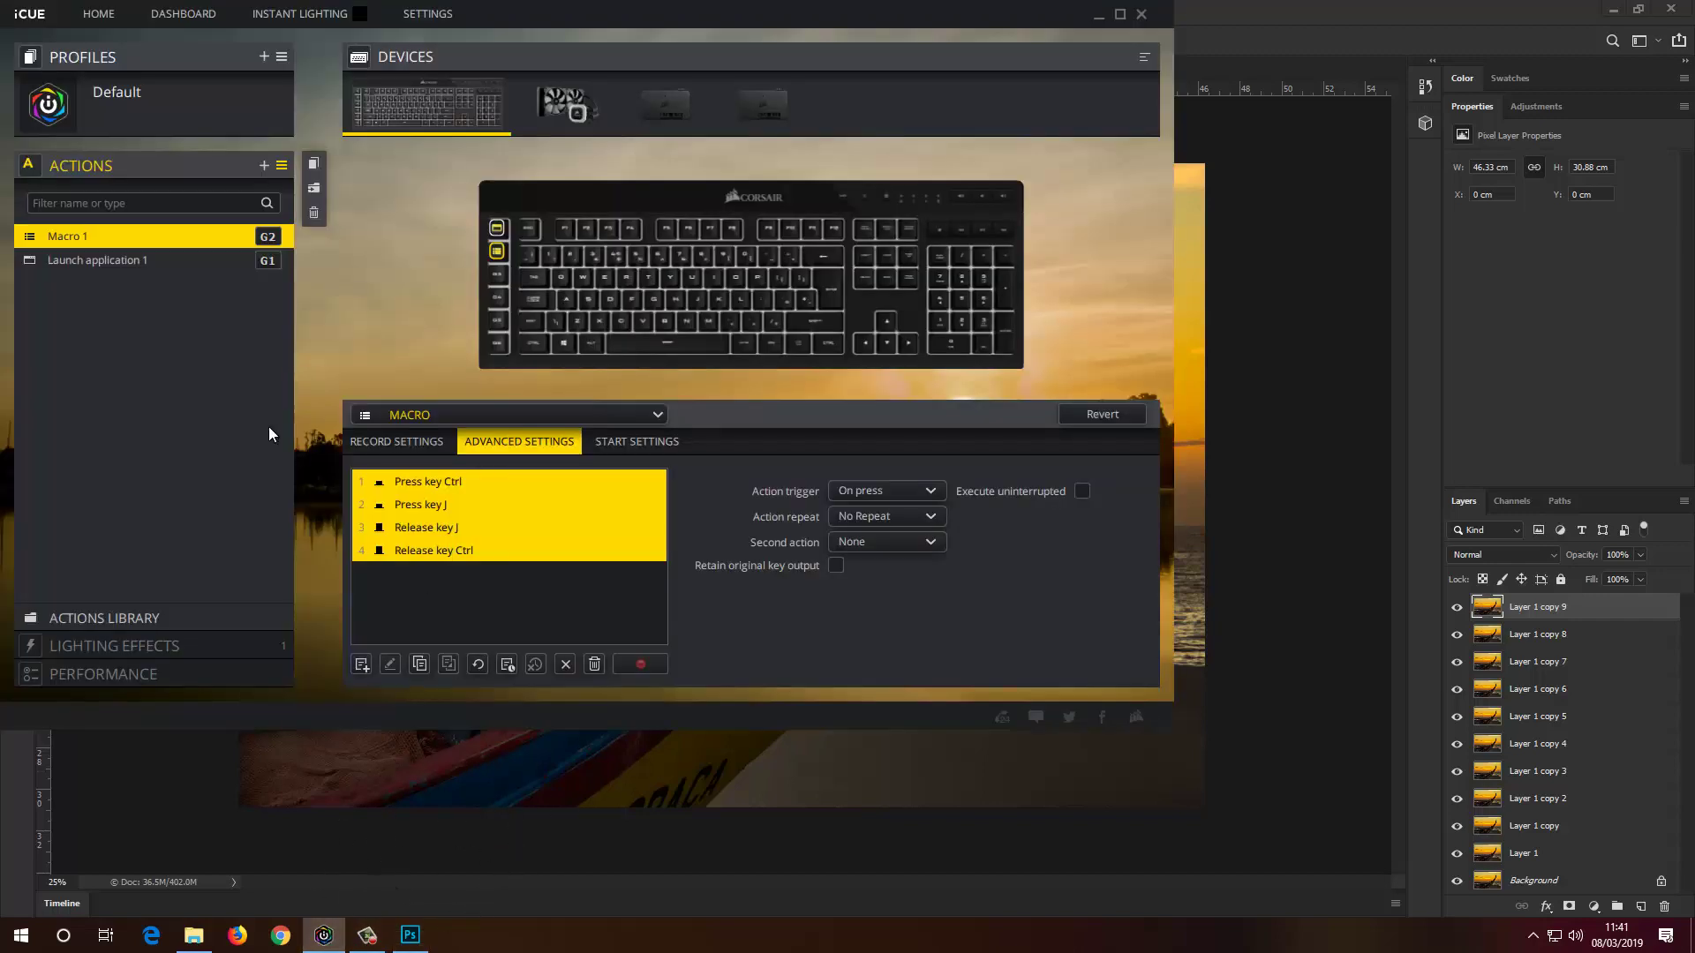